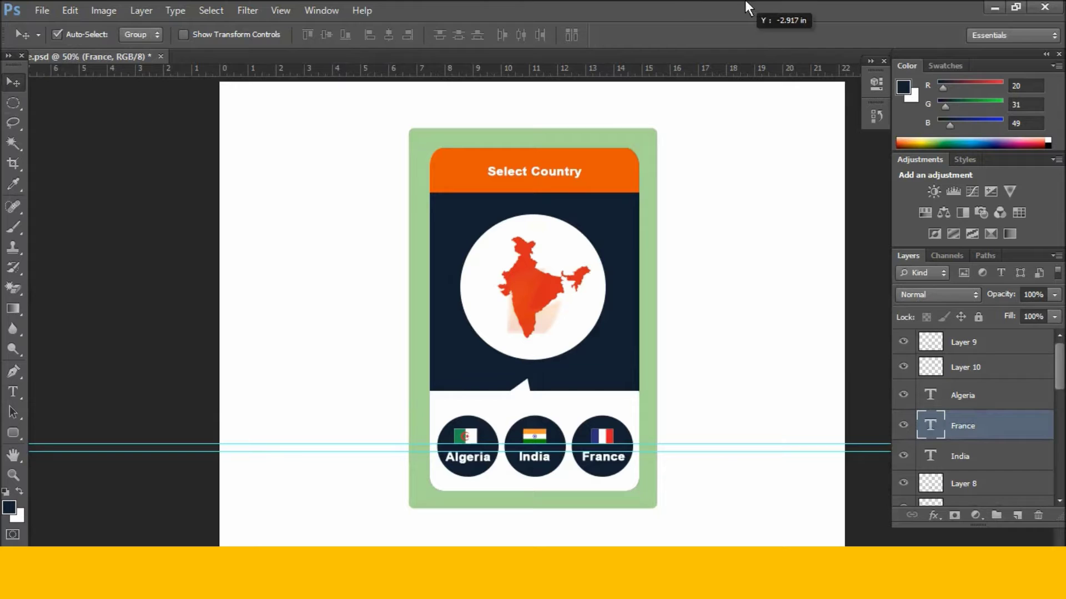
- Remove the two horizontal guides and preview the finished card full-screen, zooming in and out
left_click_drag(746, 7, 744, 11)
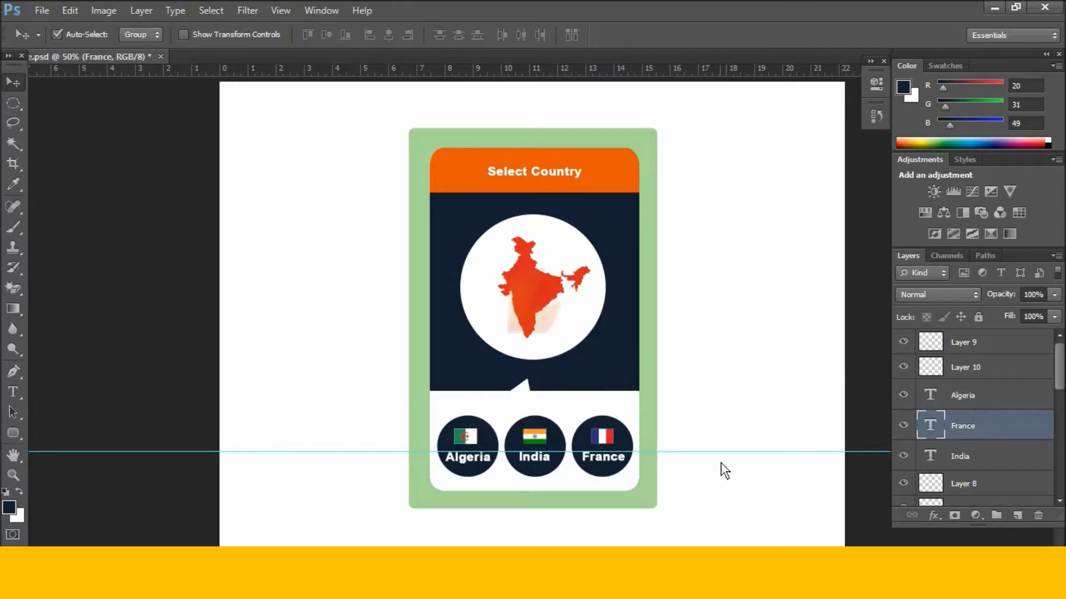
left_click_drag(726, 452, 716, 70)
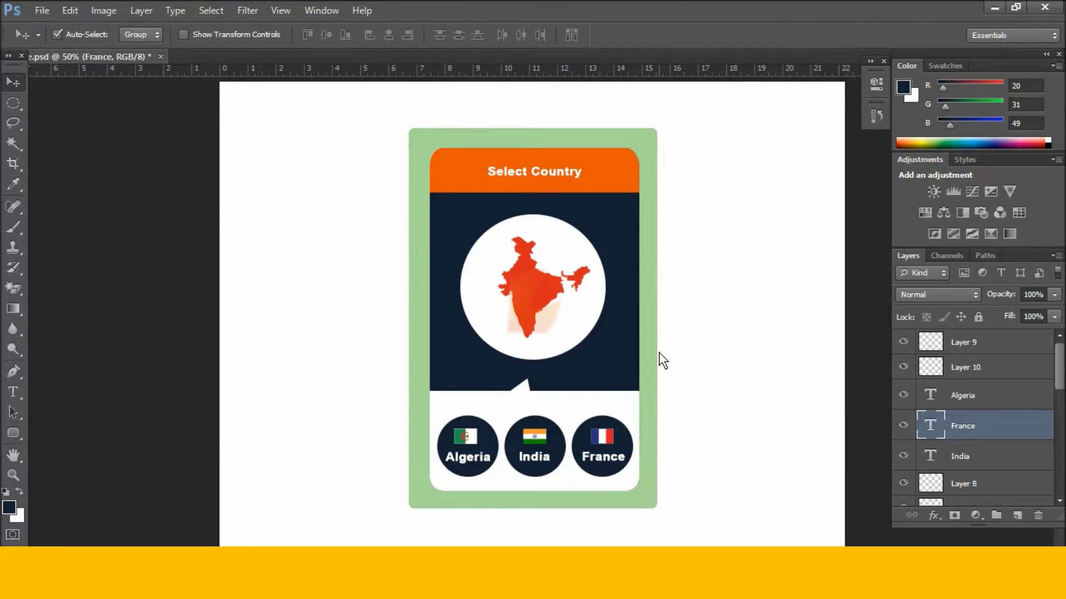
key("f")
key("f")
key("Tab")
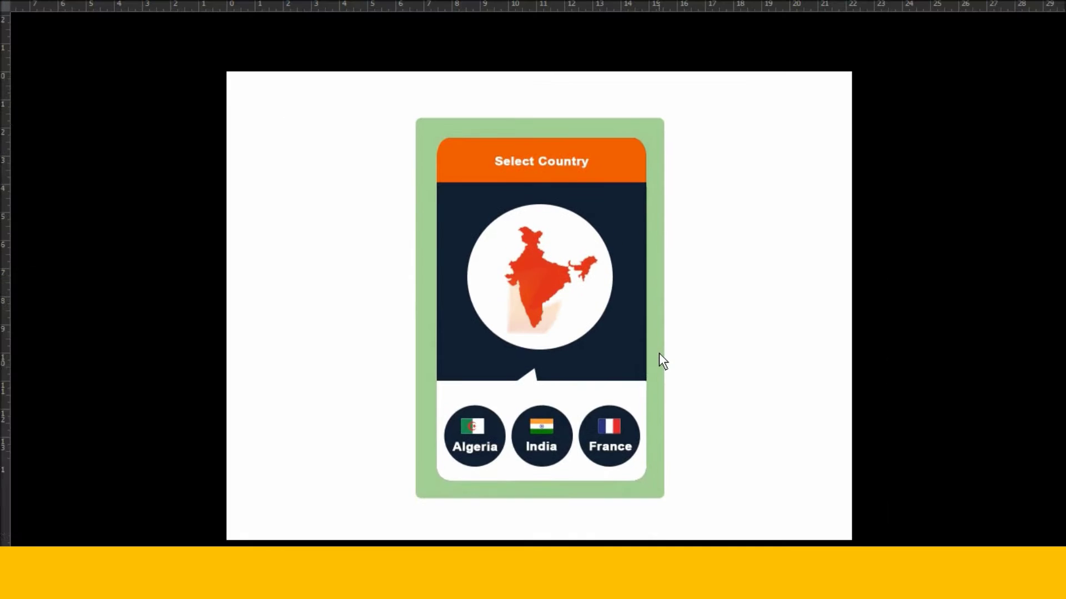
key("ctrl+plus")
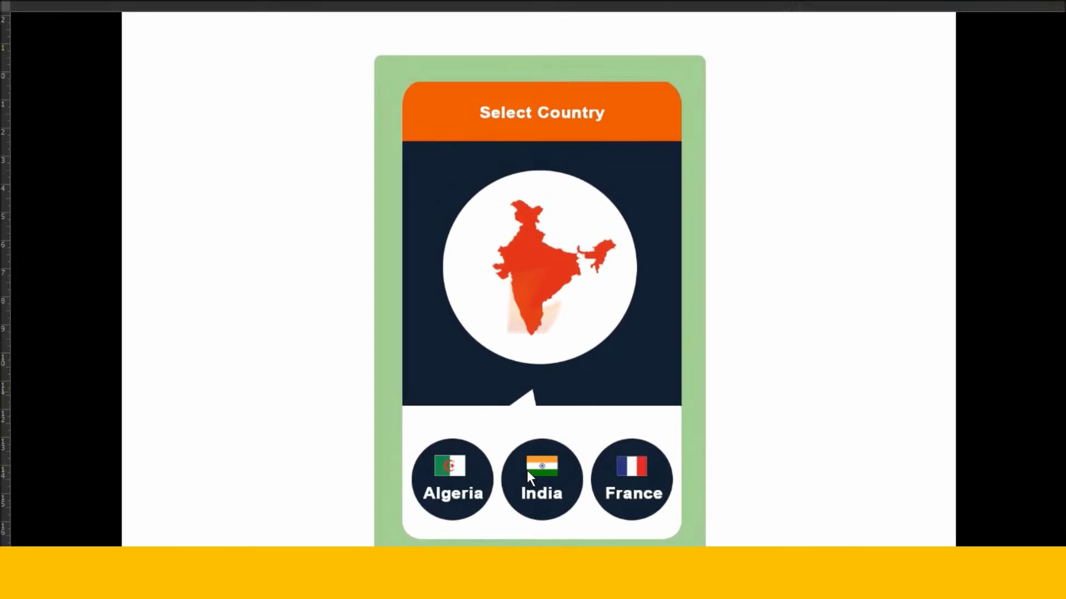
key("ctrl+minus")
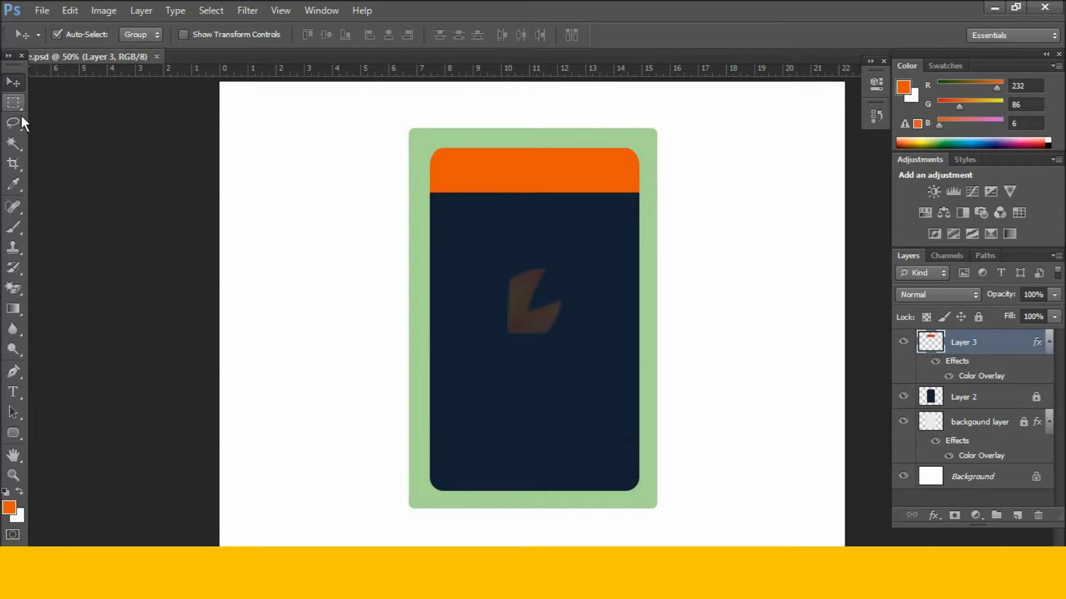
- Type 'Select Country' in the orange header and nudge the title into centred position
left_click(16, 395)
left_click(496, 171)
type("Sele")
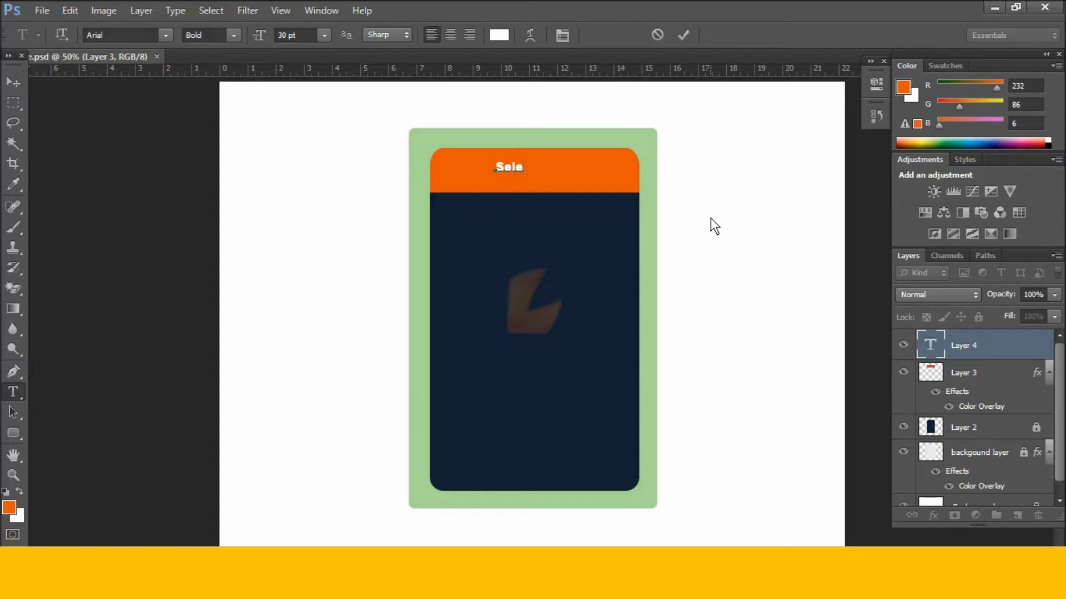
type("ct Countr")
type("y")
key("ctrl+Return")
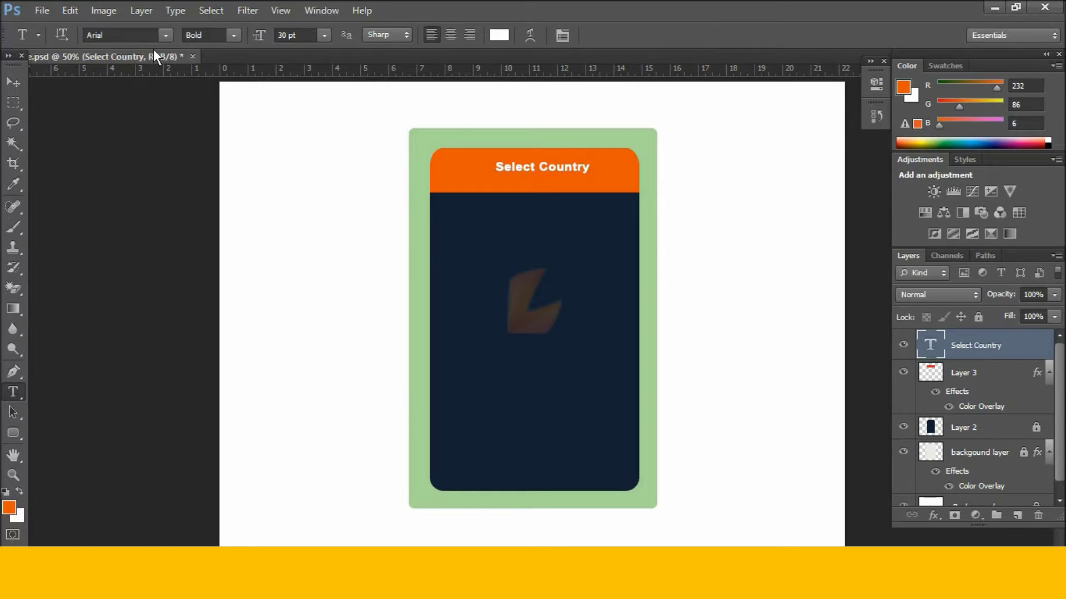
left_click(21, 79)
left_click_drag(564, 169, 555, 172)
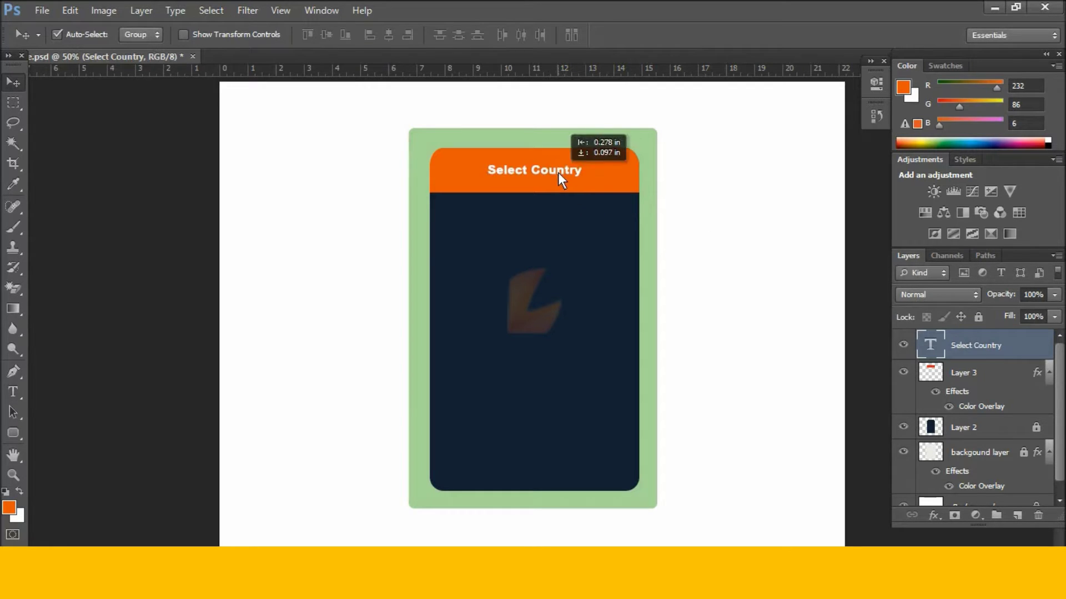
left_click(602, 229)
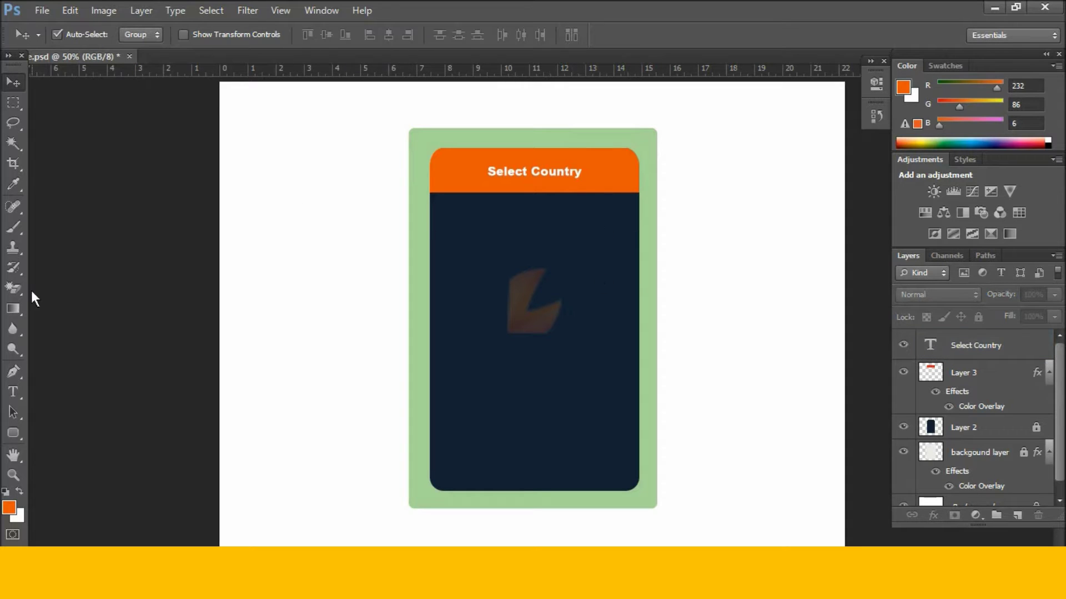
left_click(13, 102)
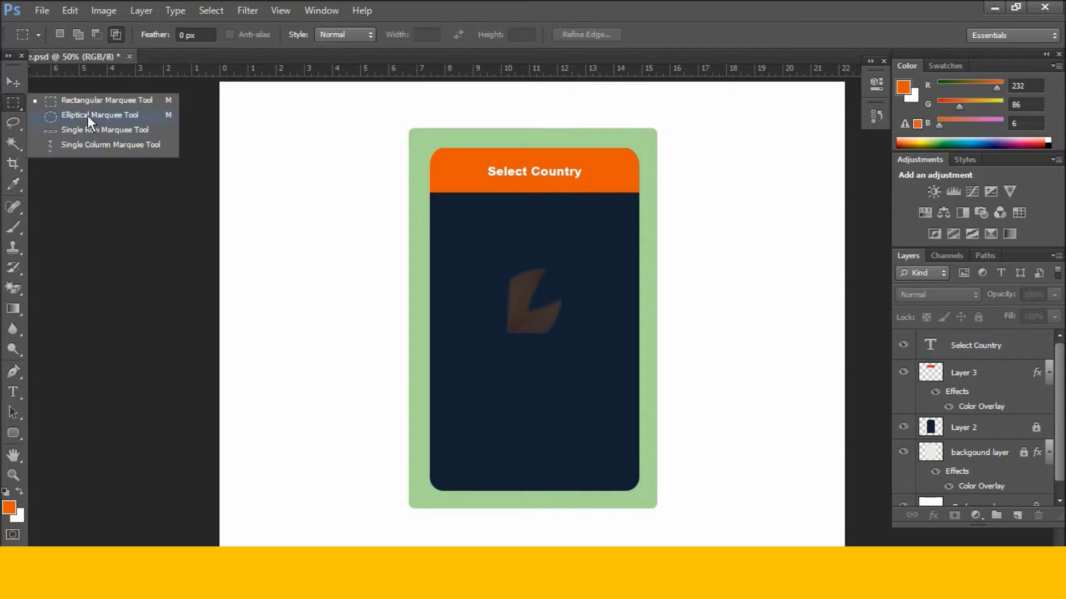
- Draw a circular selection over the upper navy panel and nudge it down and right
left_click(89, 116)
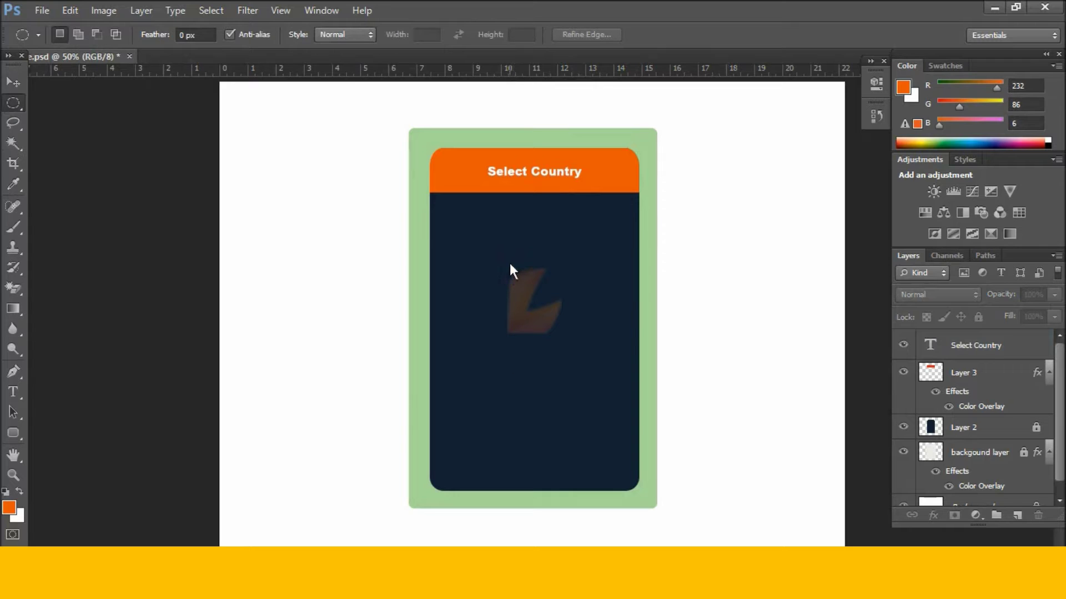
left_click_drag(524, 271, 595, 367)
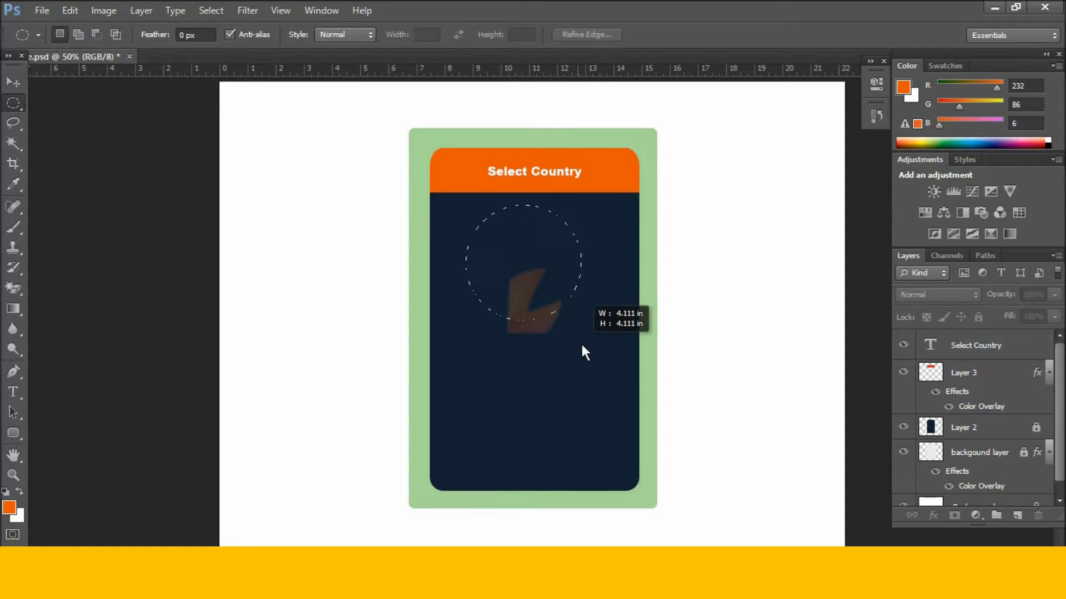
left_click_drag(592, 360, 593, 361)
key("shift+Down")
key("shift+Down")
key("shift+Down")
key("shift+Down")
key("shift+Down")
key("shift+Down")
key("shift+Right")
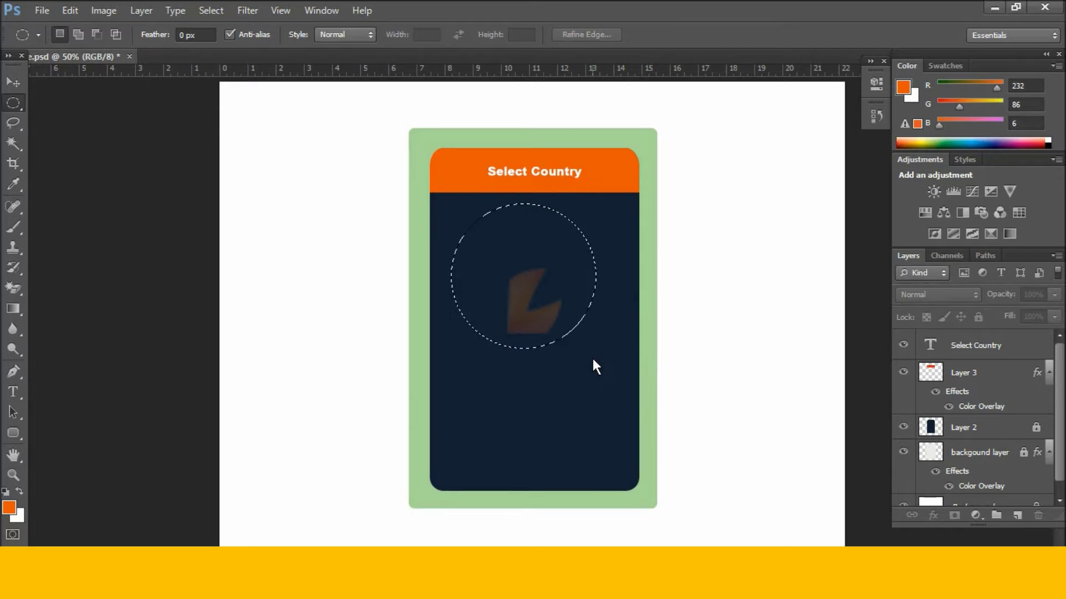
key("shift+Right")
key("shift+Right")
key("shift+Right")
key("shift+Down")
key("shift+Right")
- Fill the circle with white on a new layer and position it below the title
left_click(1021, 517)
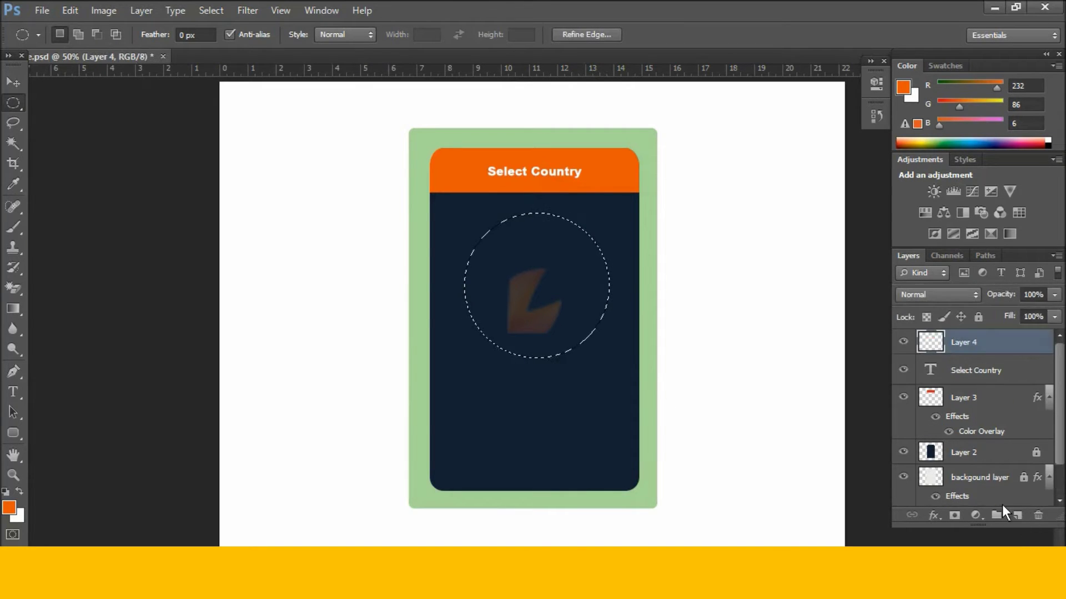
left_click(10, 507)
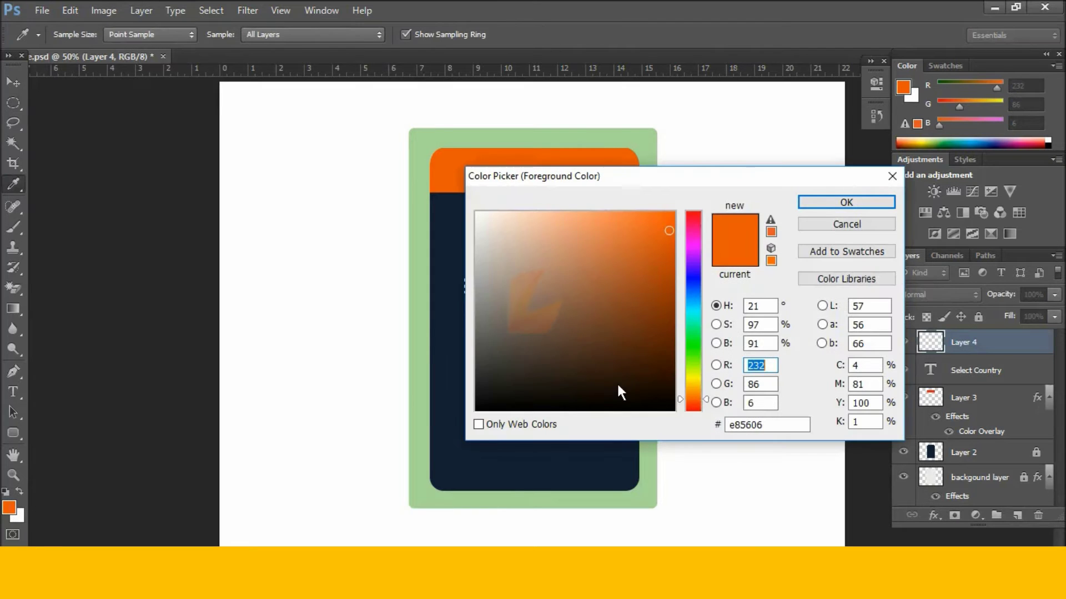
left_click_drag(531, 276, 474, 214)
left_click(828, 205)
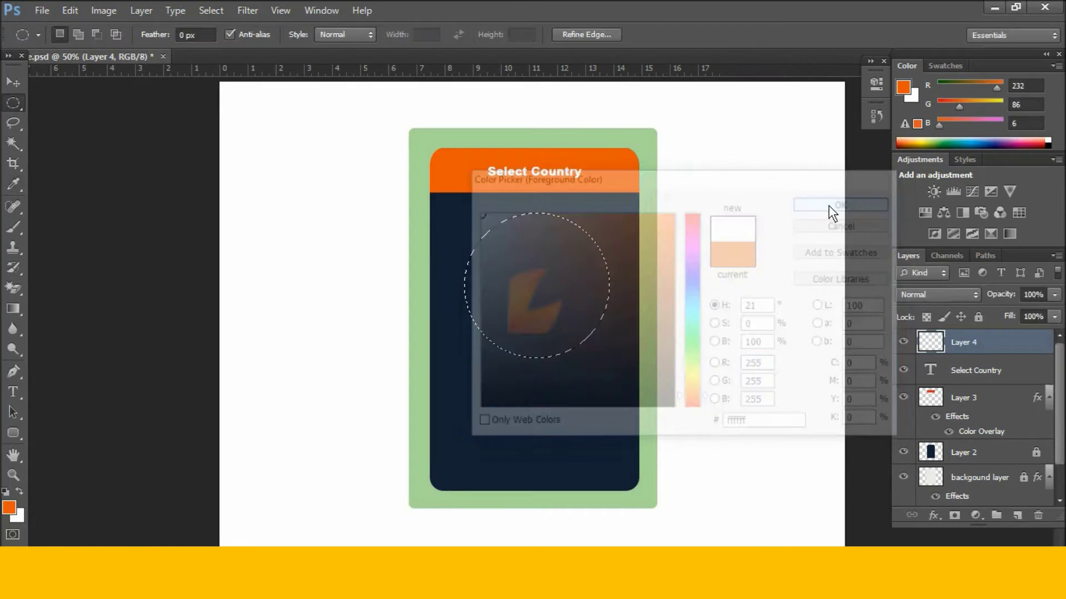
key("alt+BackSpace")
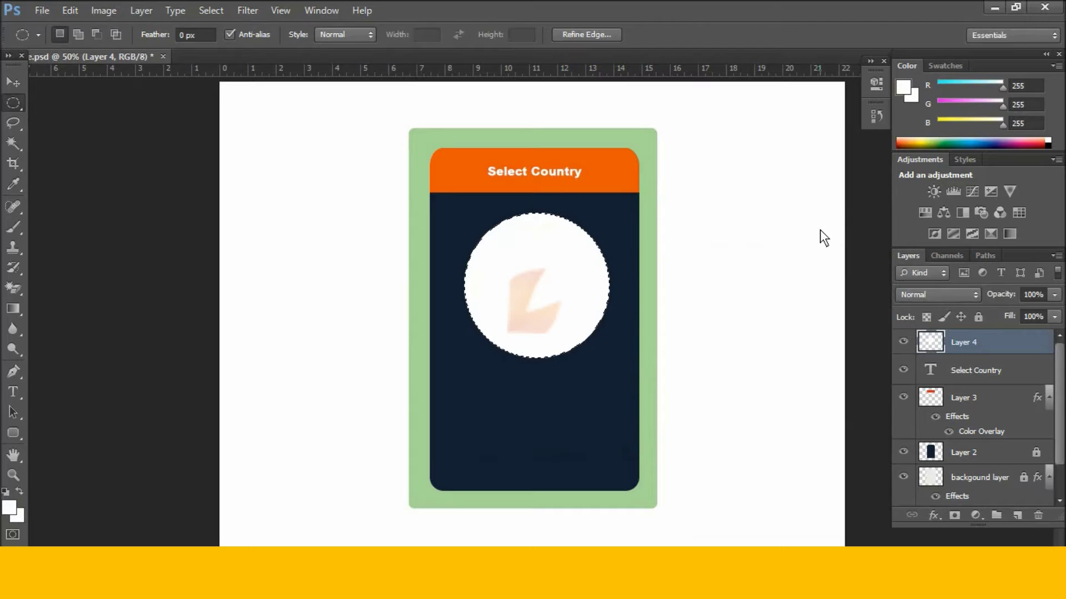
key("ctrl+d")
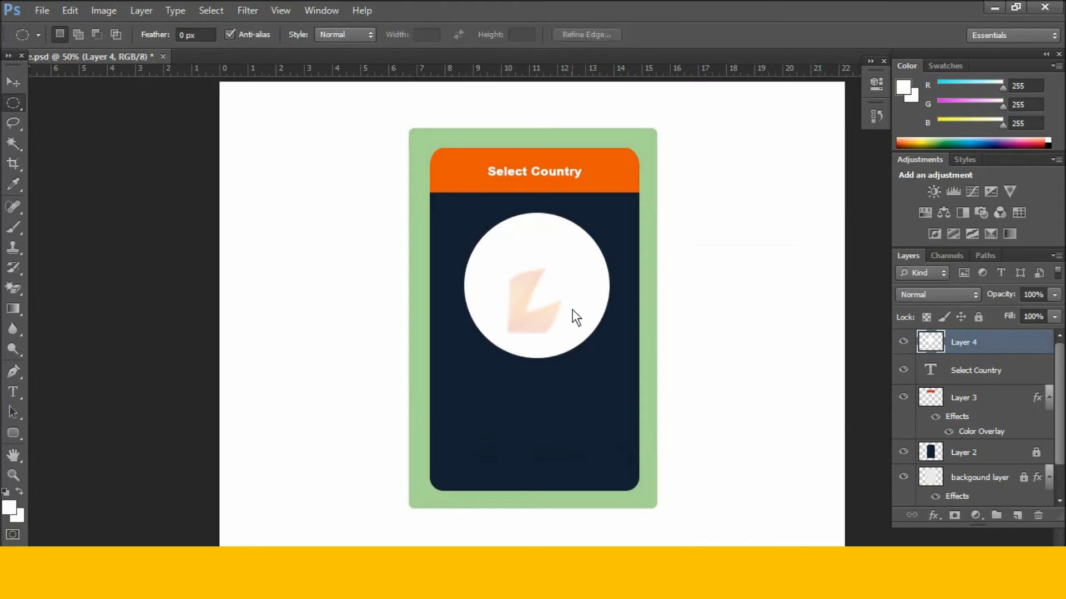
left_click(14, 82)
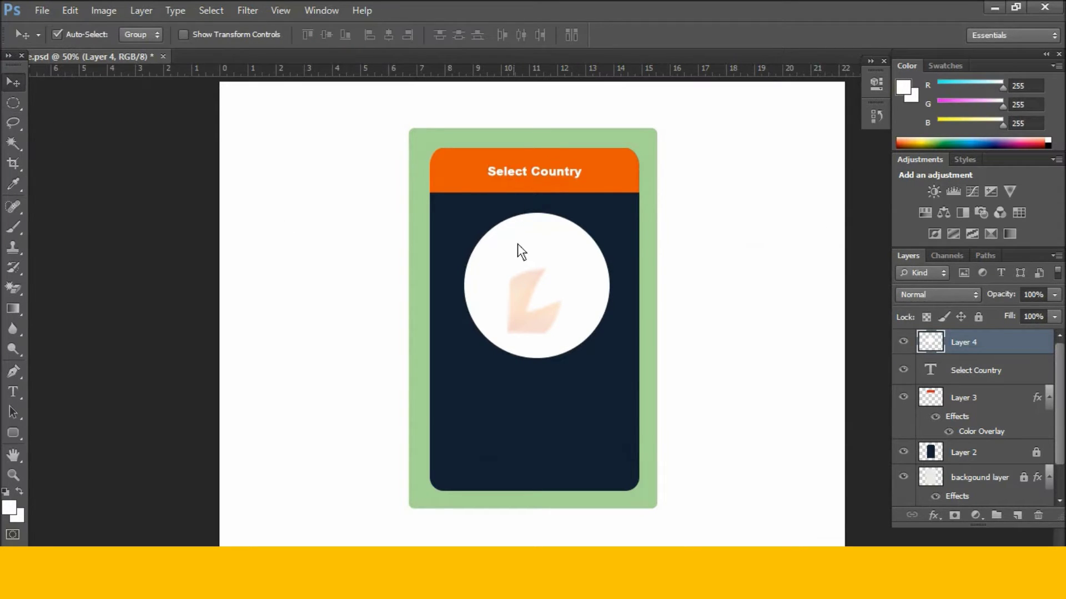
left_click_drag(536, 283, 534, 288)
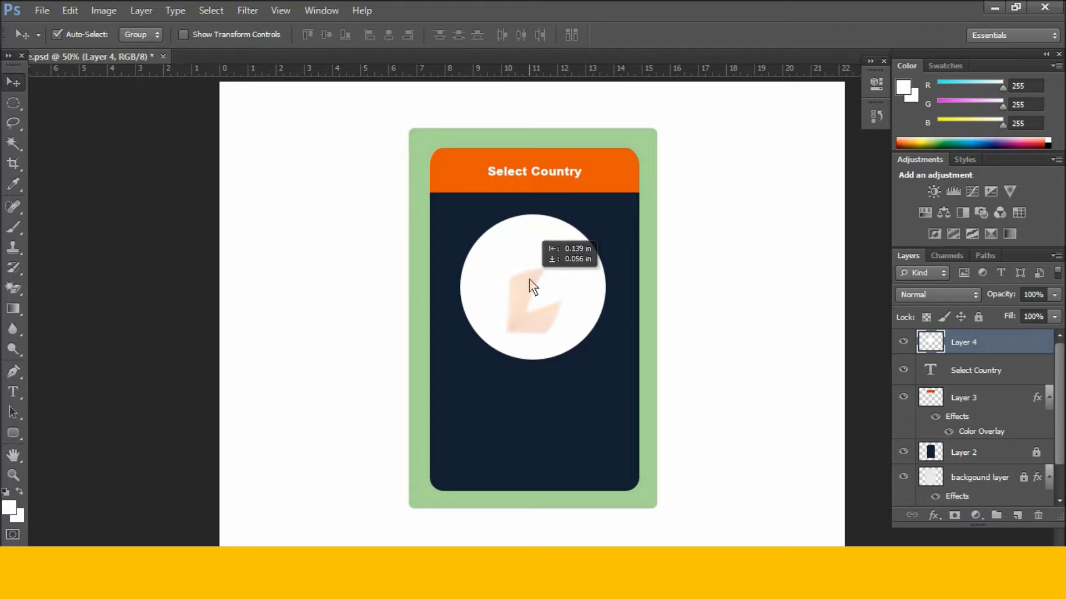
left_click_drag(530, 280, 529, 279)
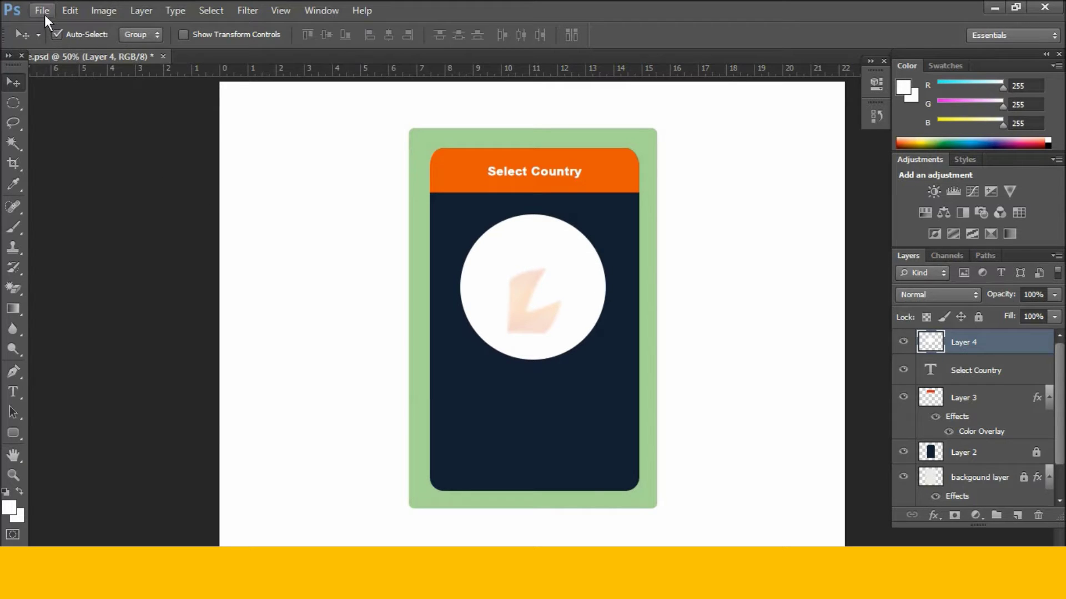
- Open india1.png from the Desktop flags folder
left_click(44, 12)
left_click(164, 39)
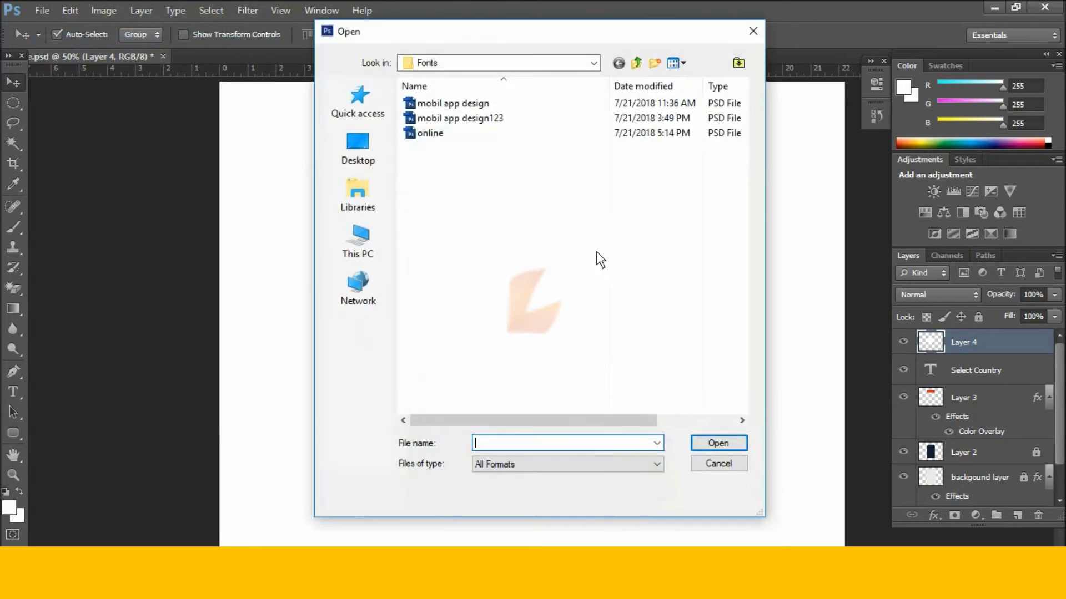
left_click(381, 142)
scroll(525, 203, "down", 3)
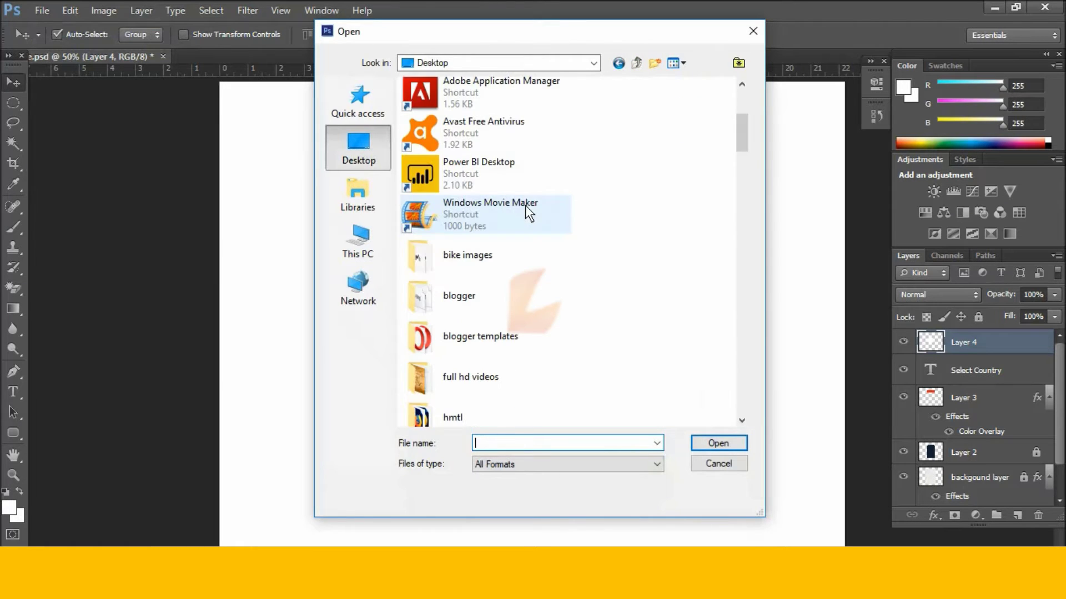
double_click(520, 248)
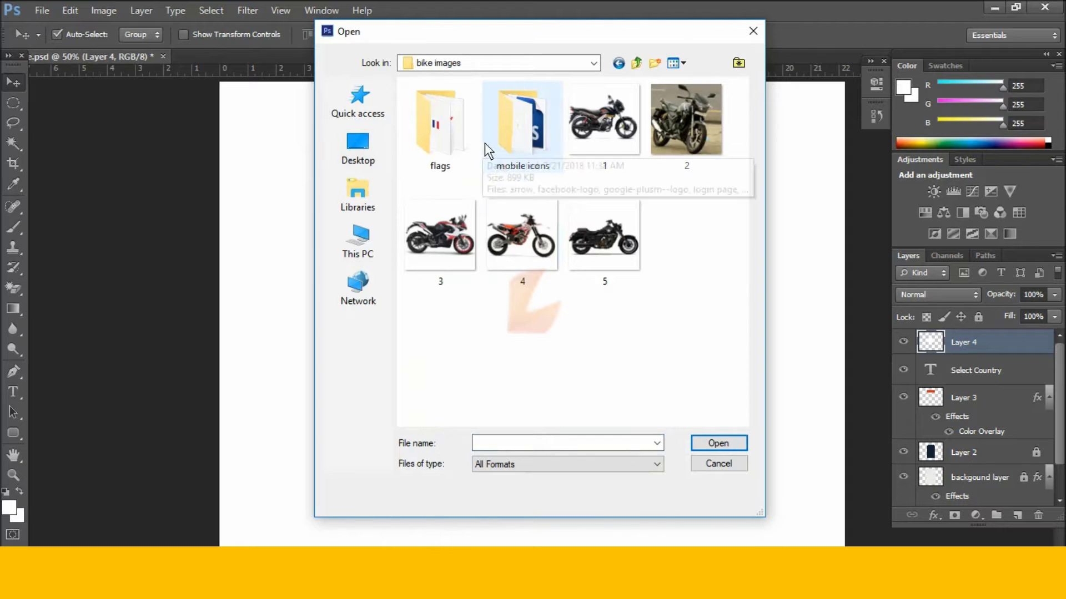
double_click(502, 141)
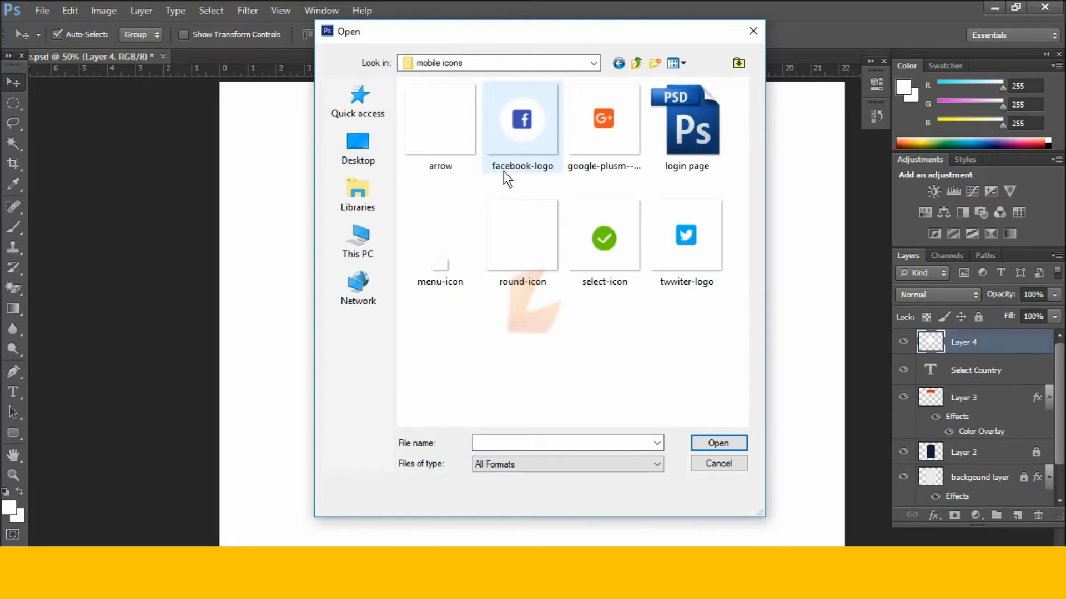
left_click(636, 63)
double_click(454, 112)
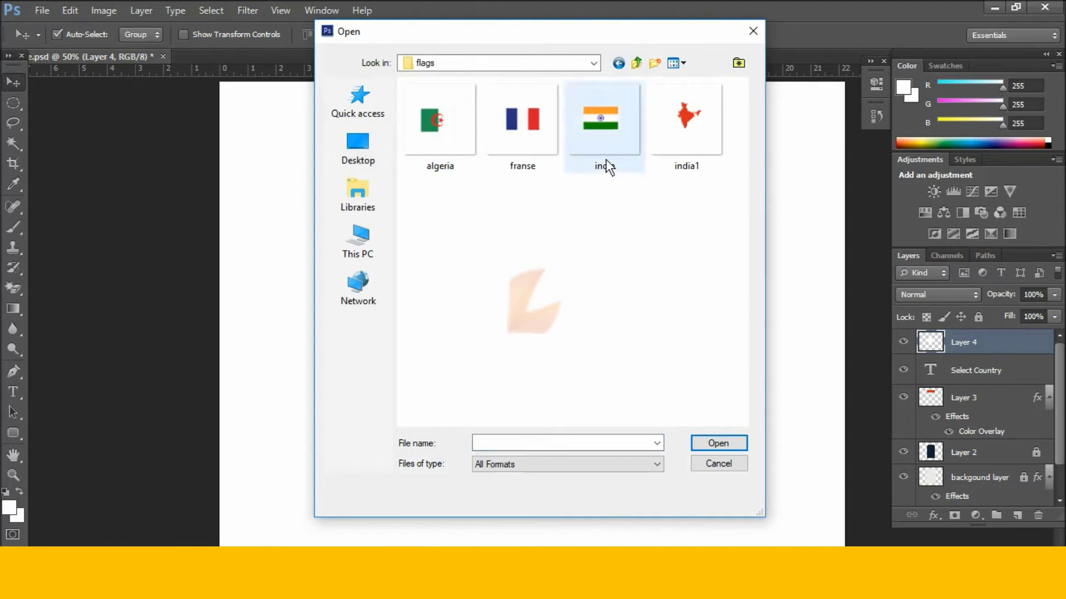
double_click(672, 133)
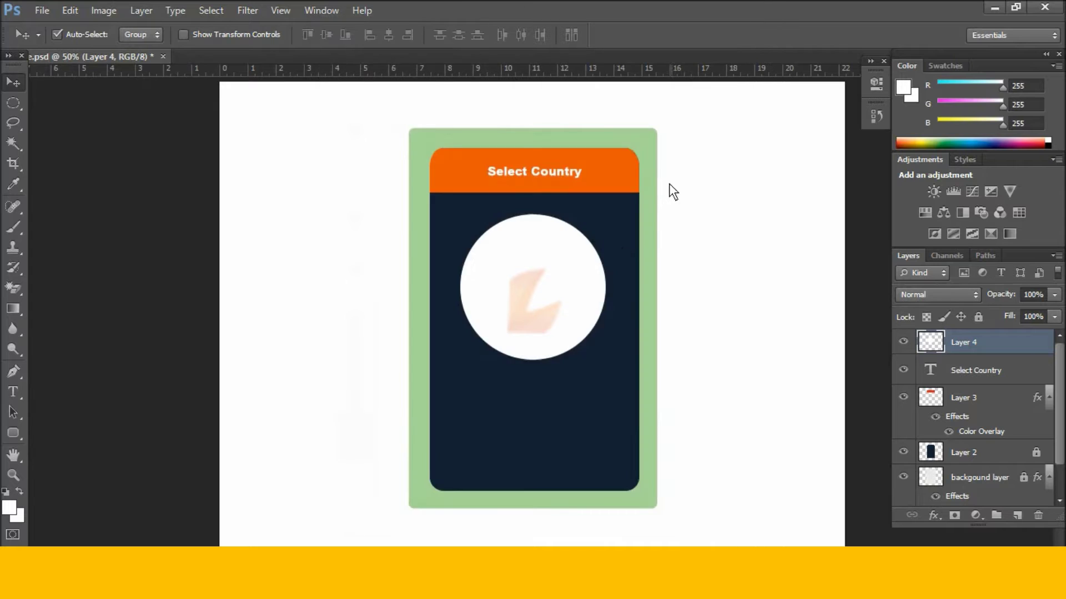
- Drag the India map from india1.png into the white circle, then close india1.png
left_click_drag(315, 58, 358, 214)
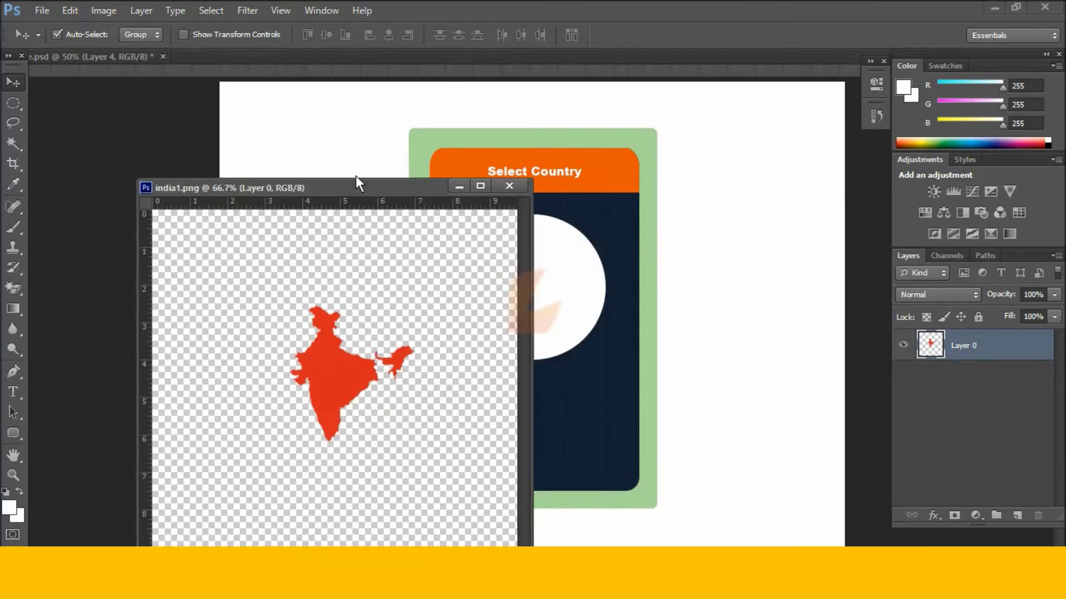
left_click_drag(449, 225, 272, 161)
mouse_move(232, 321)
left_mouse_down()
mouse_move(532, 259)
mouse_move(520, 284)
left_mouse_up()
left_click(401, 145)
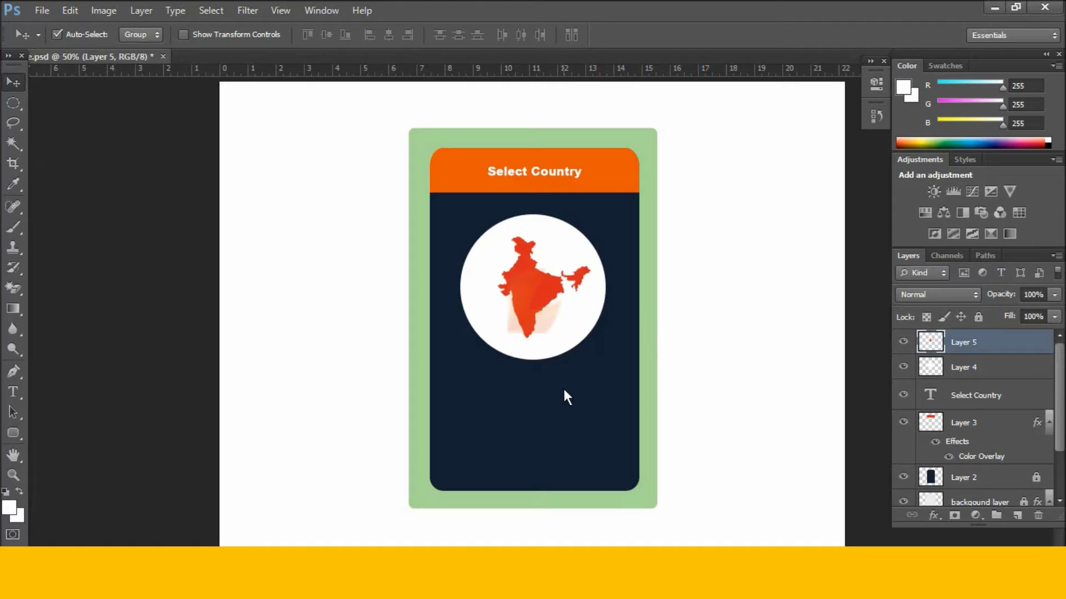
scroll(571, 392, "up", 3)
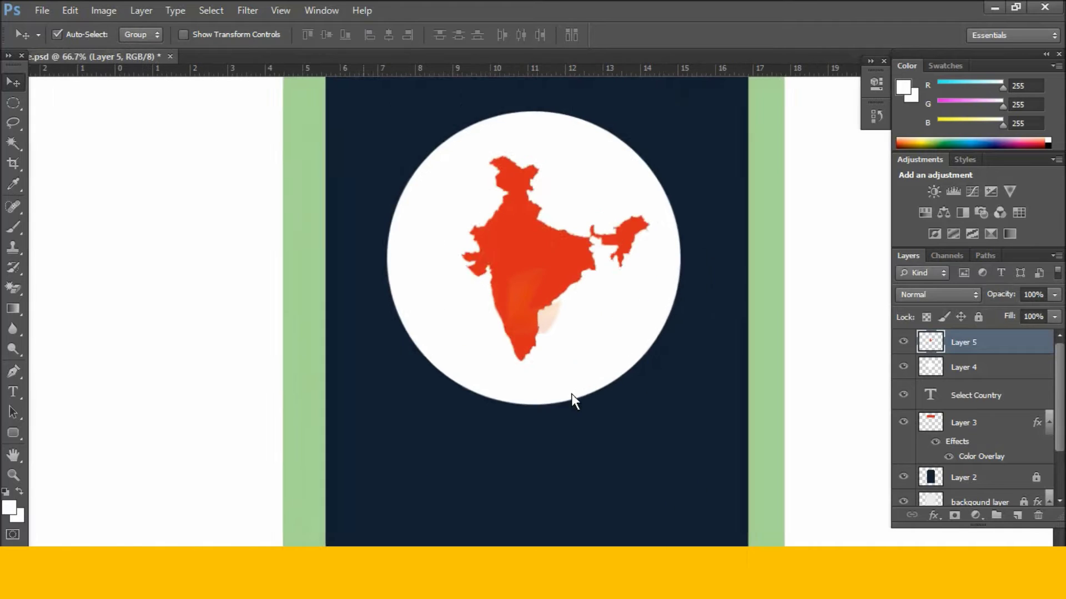
- Outline the navy panel's lower half with a Pen path and convert it to a selection
scroll(588, 244, "down", 3)
left_click_drag(588, 350, 523, 213)
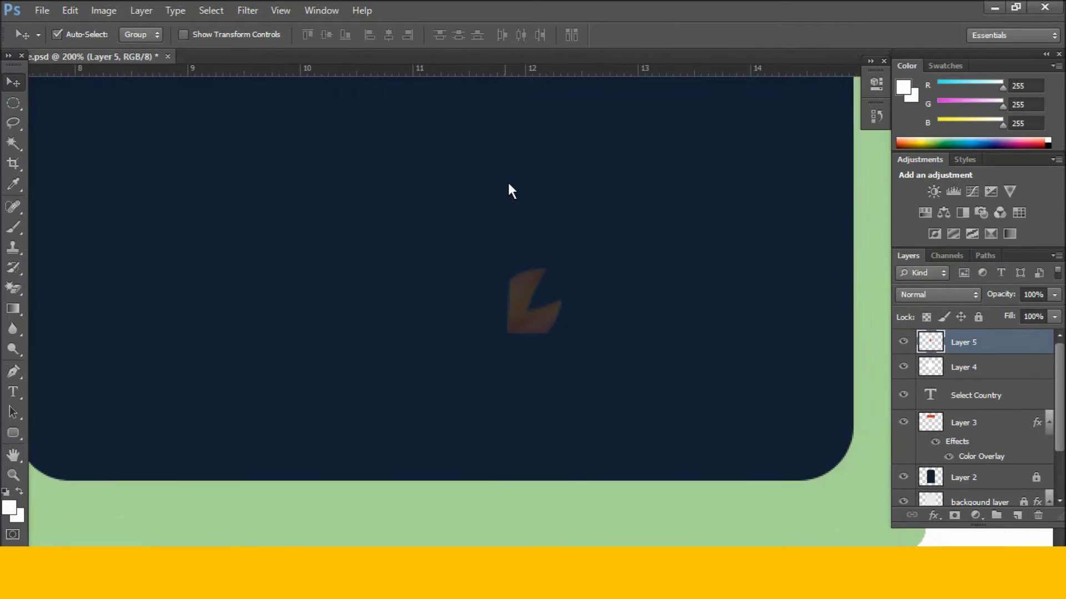
scroll(523, 213, "down", 1)
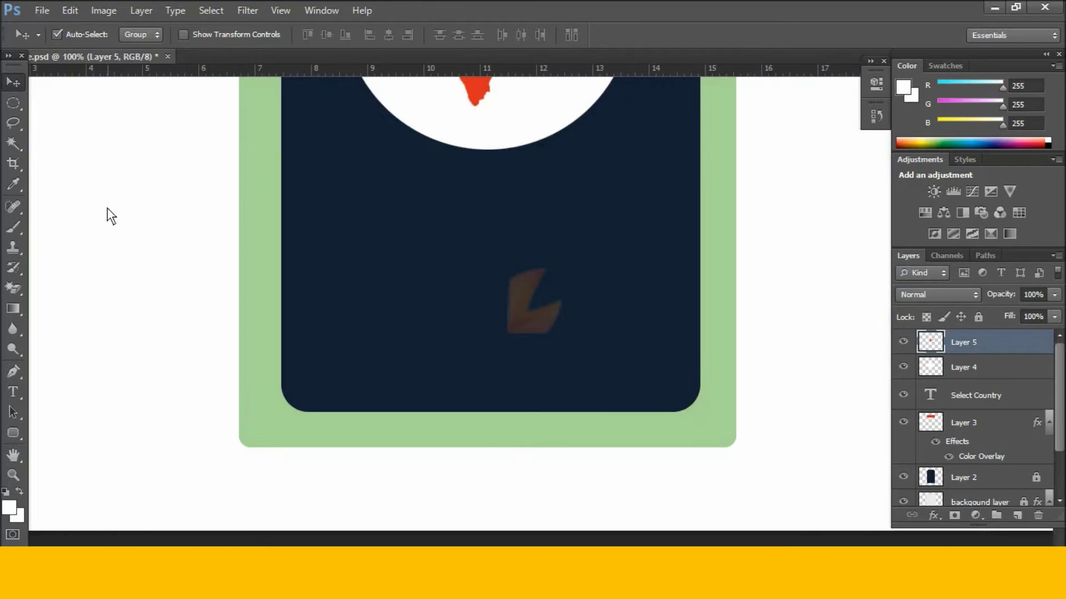
left_click(14, 249)
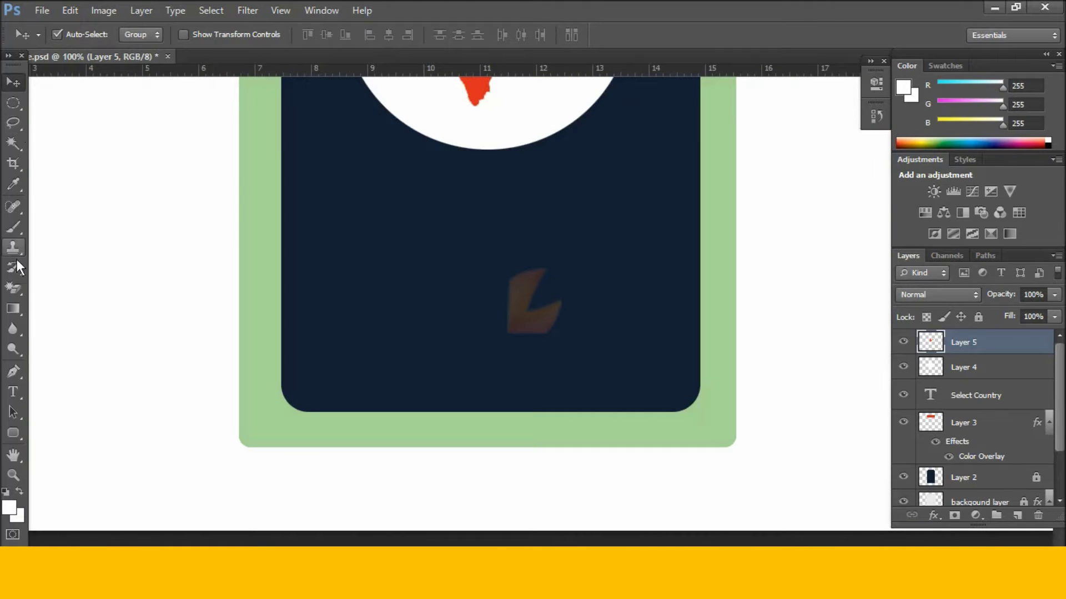
left_click(14, 370)
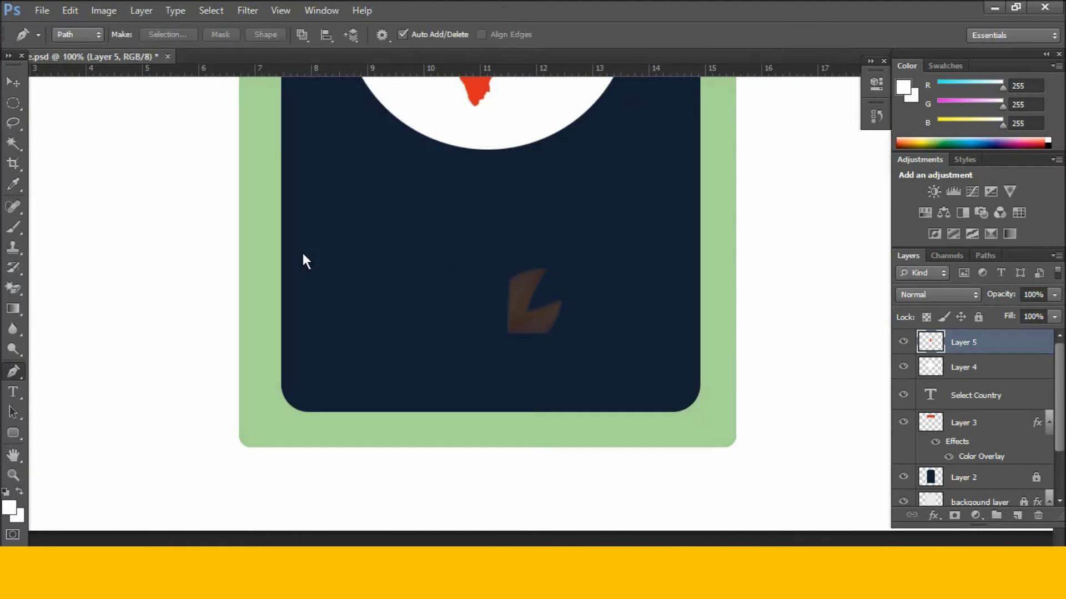
left_click(281, 213)
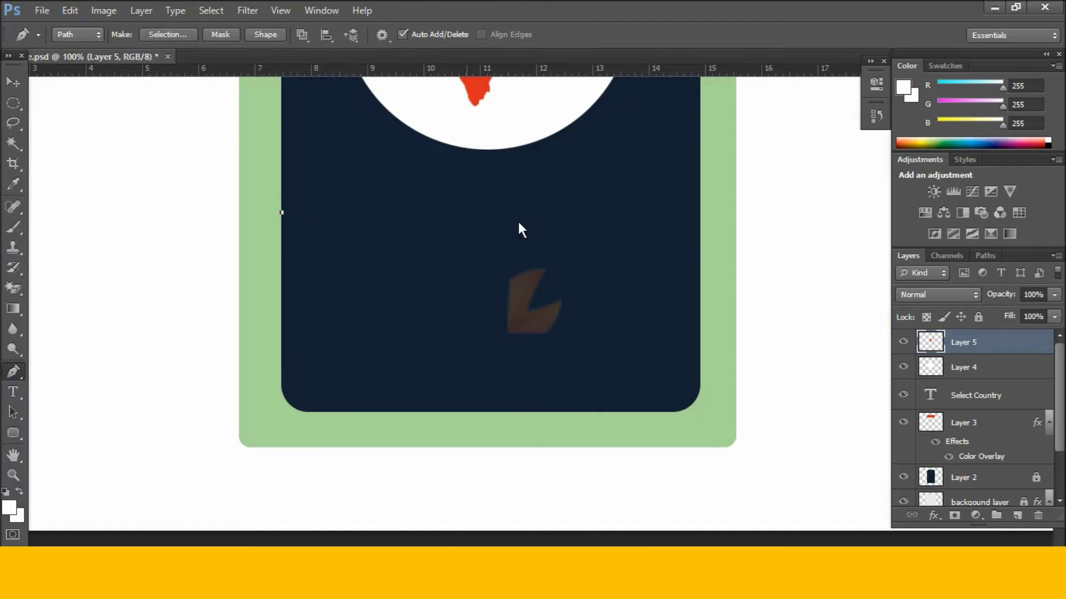
left_click(699, 212)
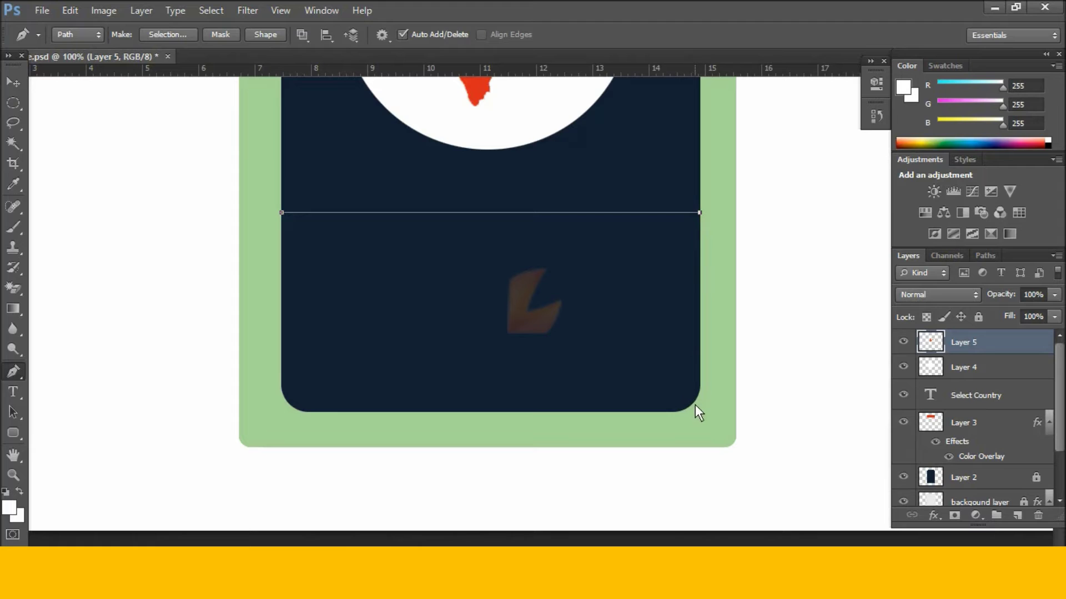
left_click(722, 299)
left_click(716, 362)
left_click(716, 402)
left_click(696, 433)
left_click_drag(530, 476, 467, 491)
left_click(191, 413)
left_click(248, 225)
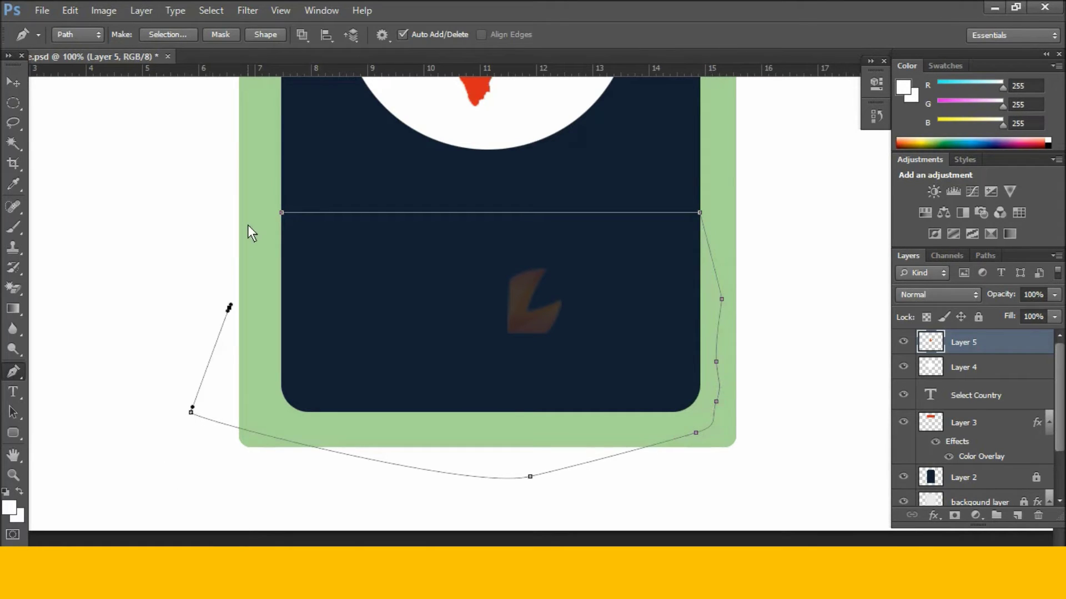
key("ctrl+Return")
- Copy the selected part of Layer 2 onto a new Layer 6 with Ctrl+J
left_click(14, 82)
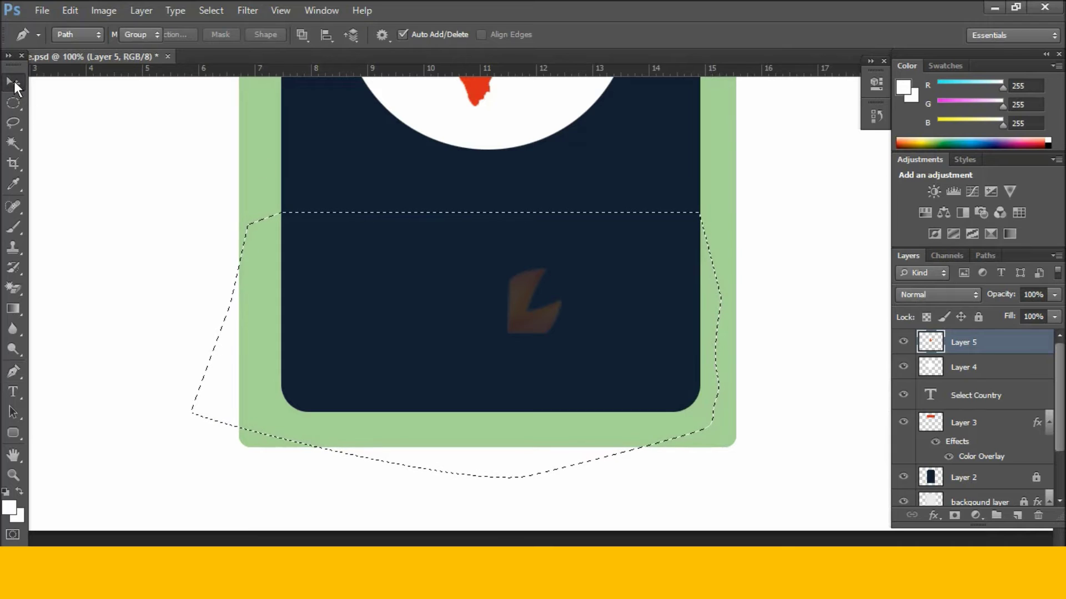
scroll(931, 461, "down", 1)
left_click(991, 454)
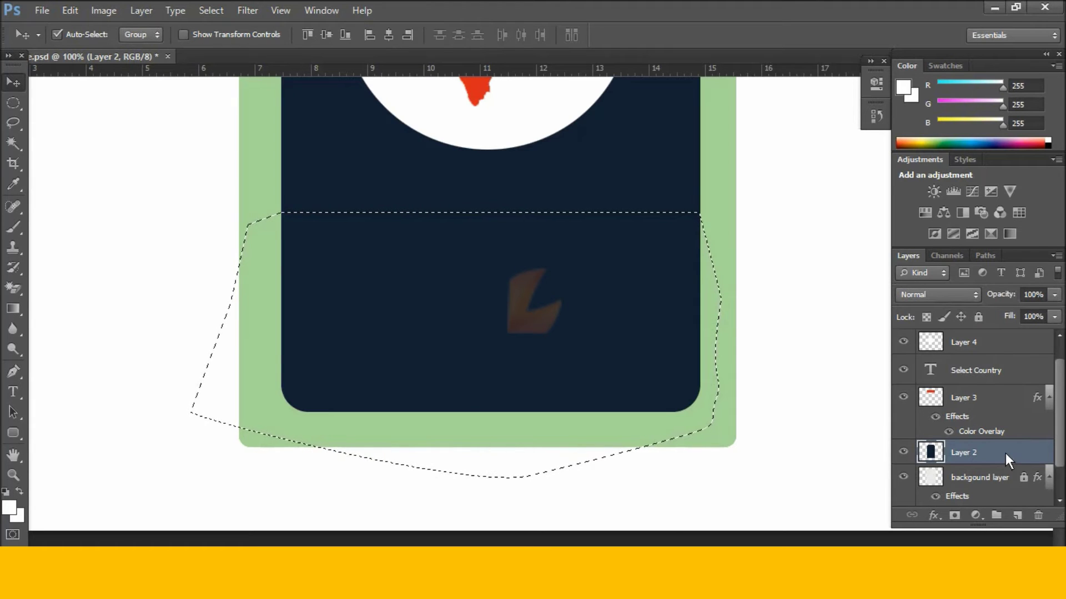
key("ctrl+l")
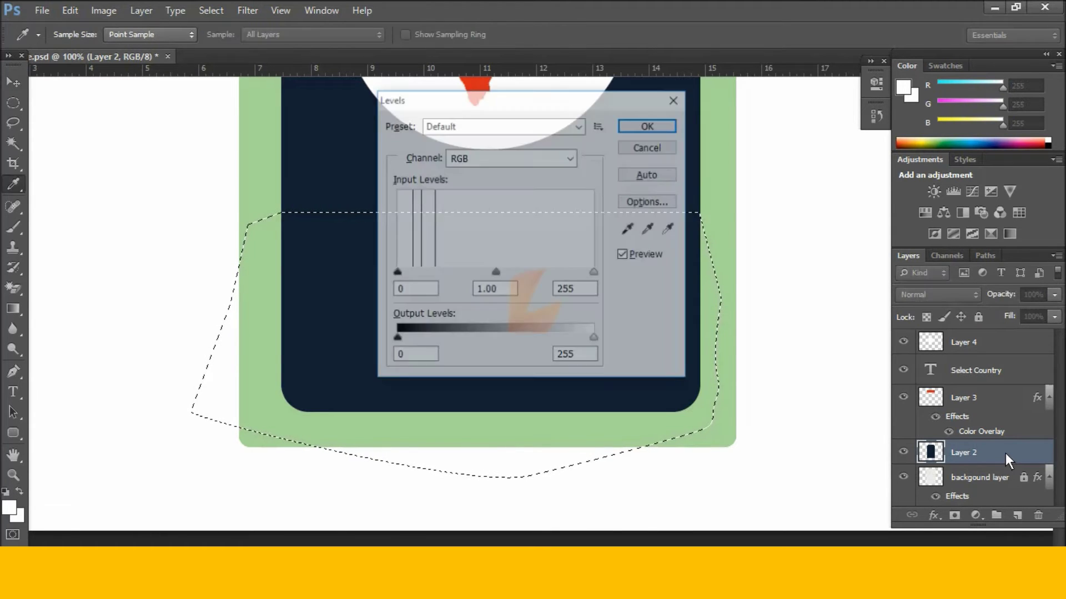
left_click(668, 149)
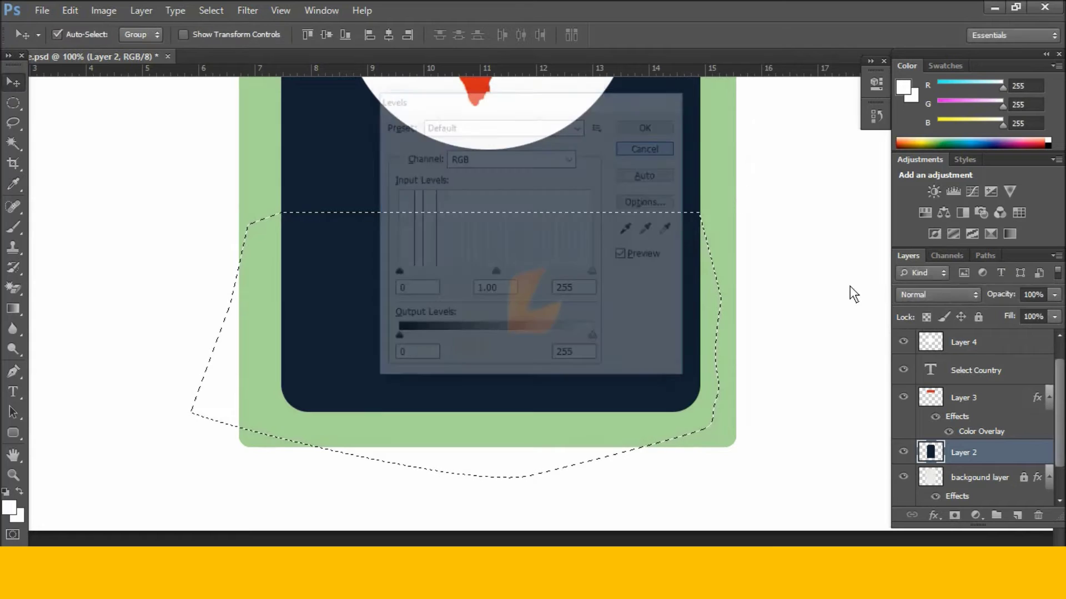
key("ctrl+l")
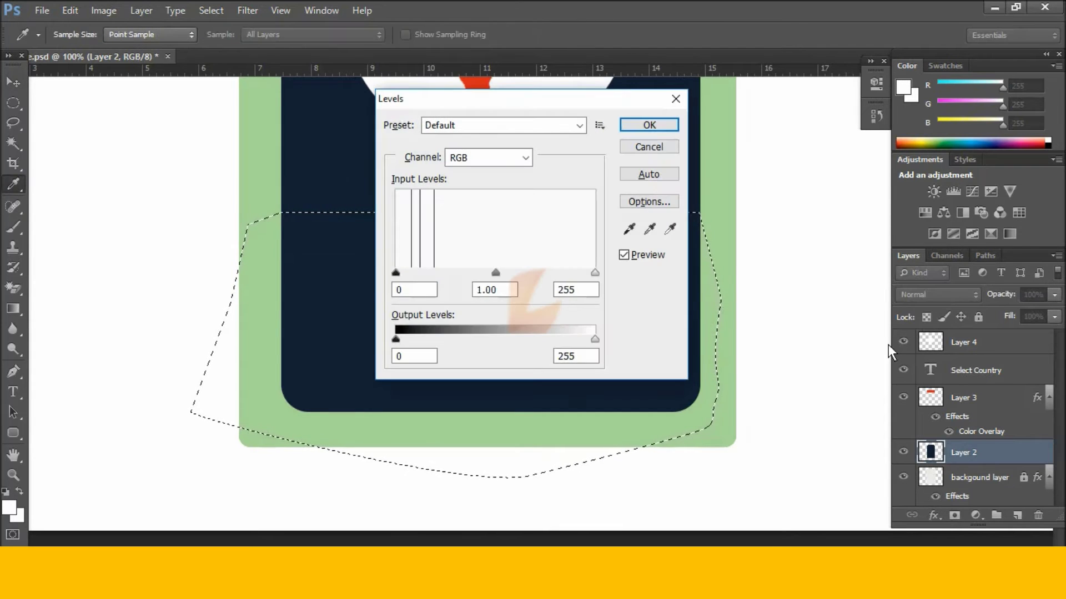
left_click(645, 147)
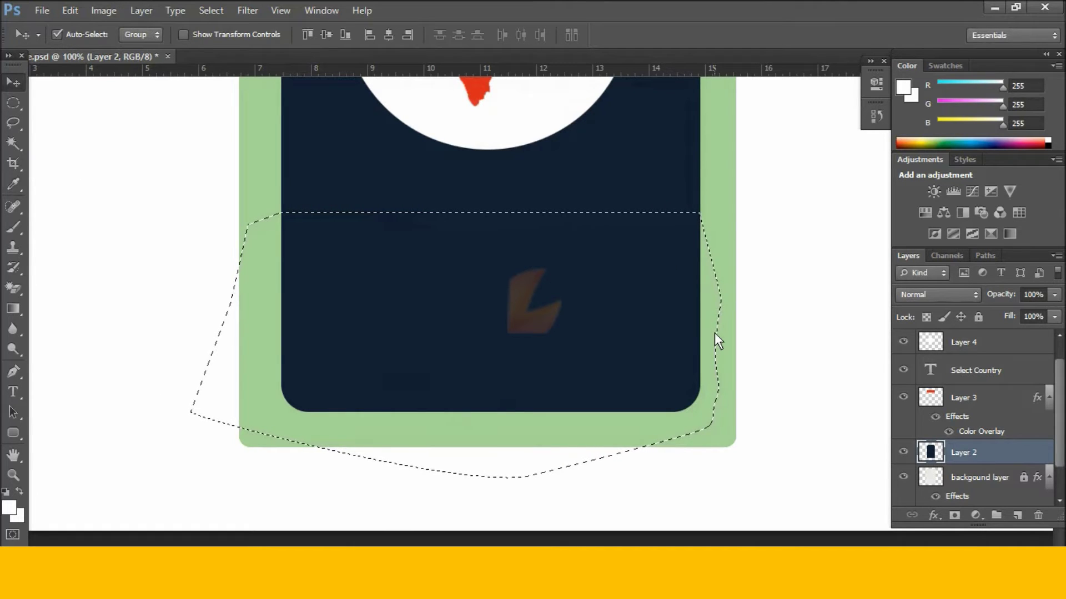
key("ctrl+j")
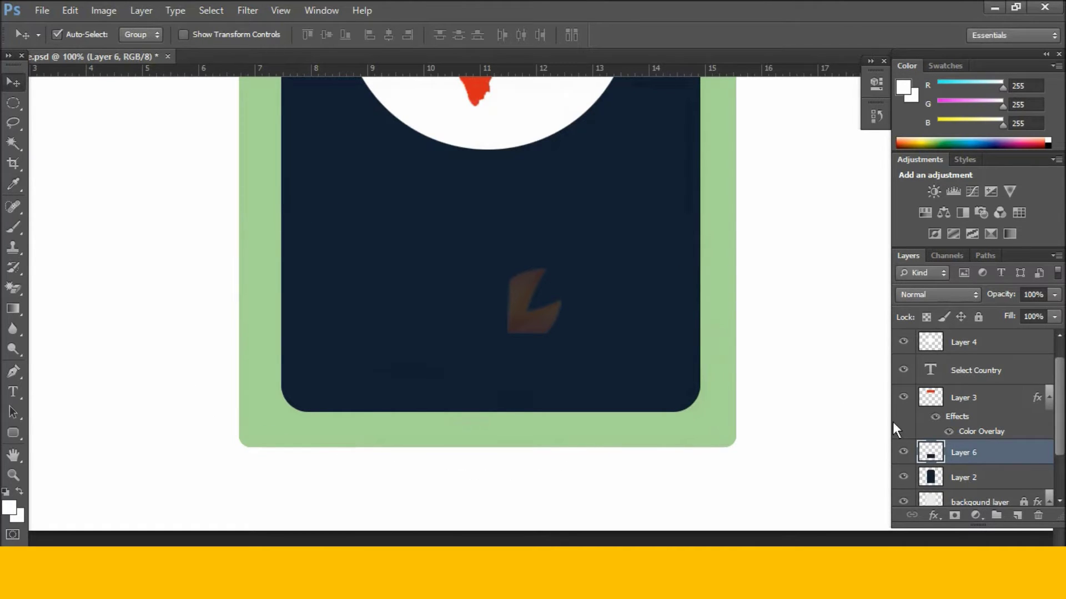
- Toggle Layer 2's visibility to check the new Layer 6, and zoom out to the card
scroll(932, 444, "down", 2)
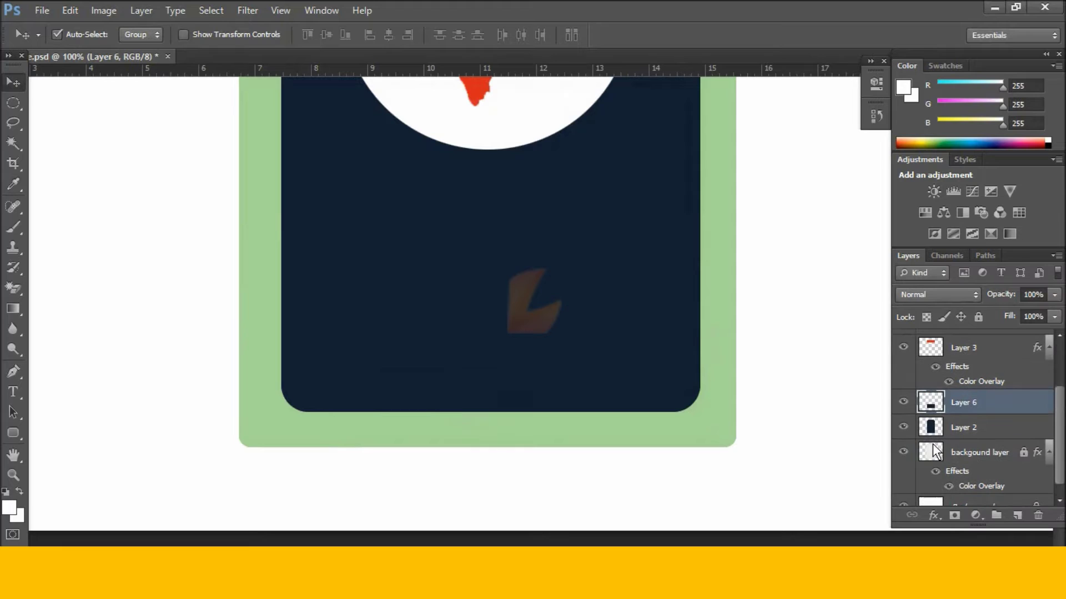
left_click(903, 426)
left_click(907, 423)
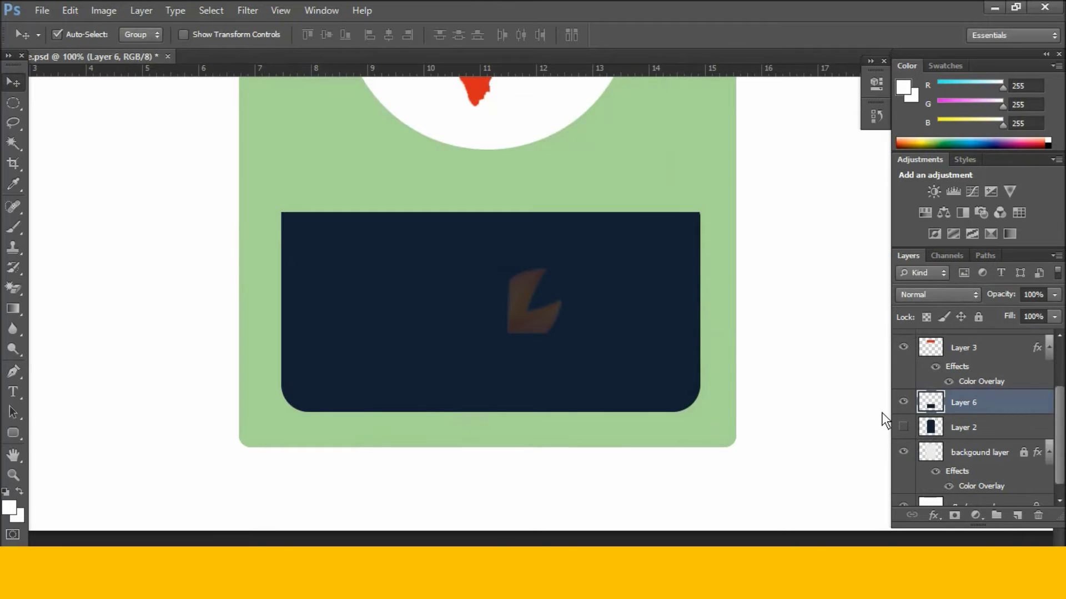
key("ctrl+minus")
key("ctrl+minus")
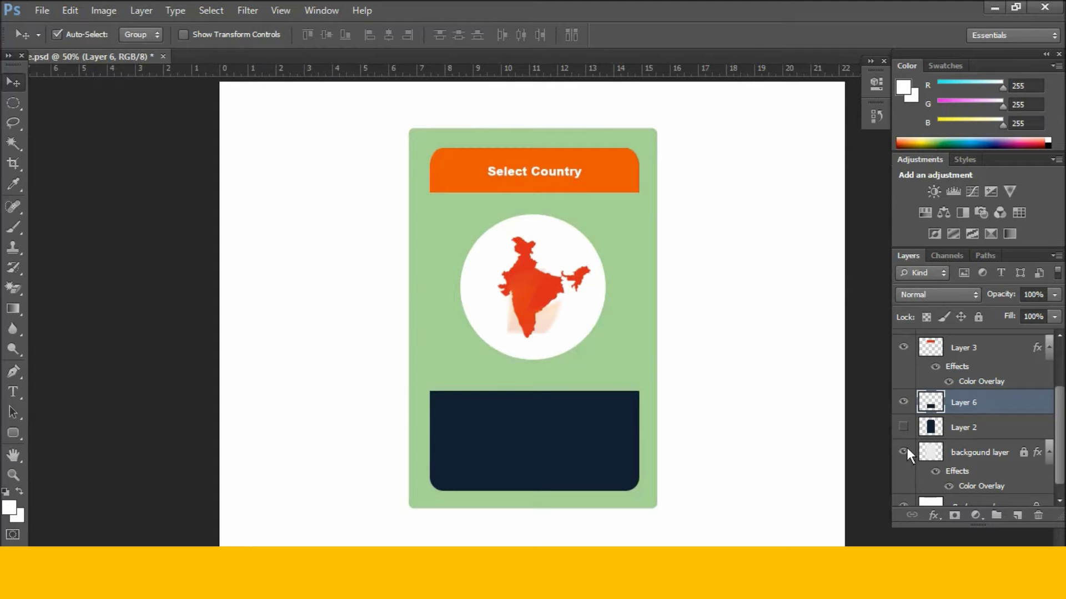
left_click(901, 427)
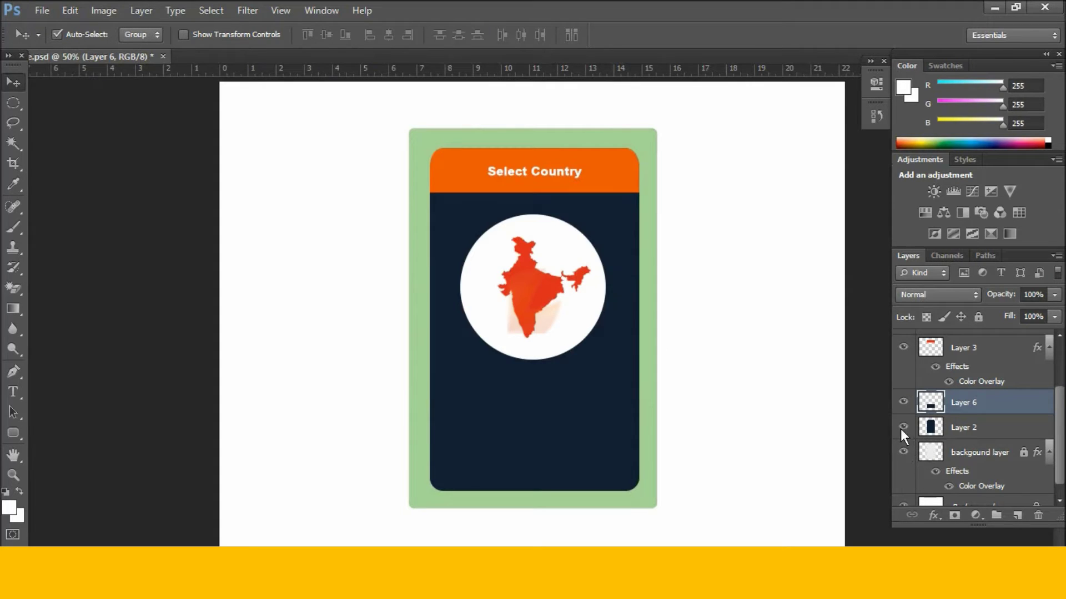
- Apply a white #ffffff Color Overlay layer style to Layer 6
double_click(991, 399)
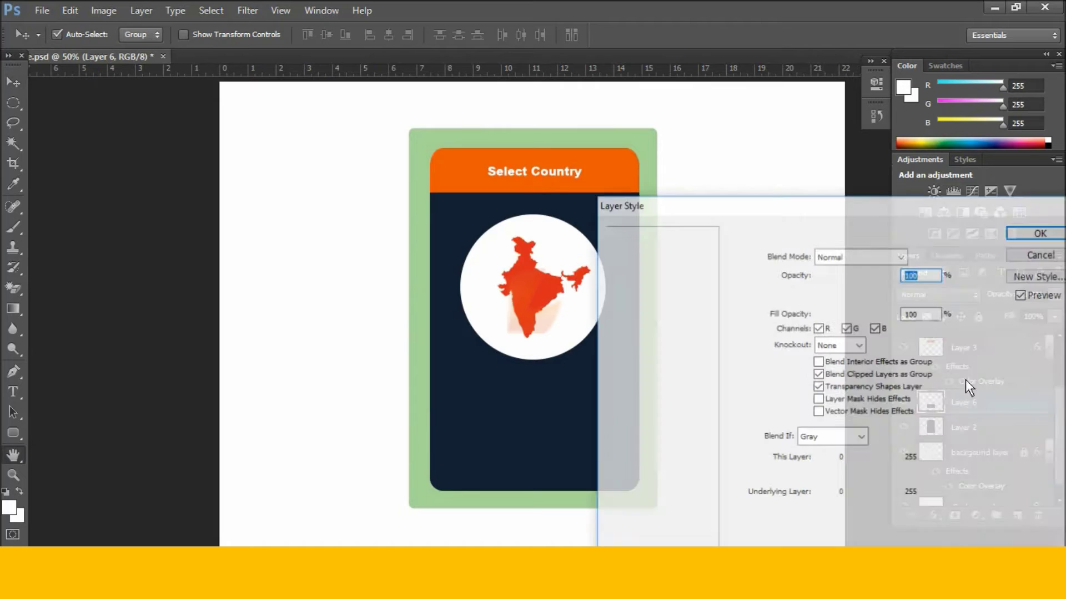
left_click(644, 390)
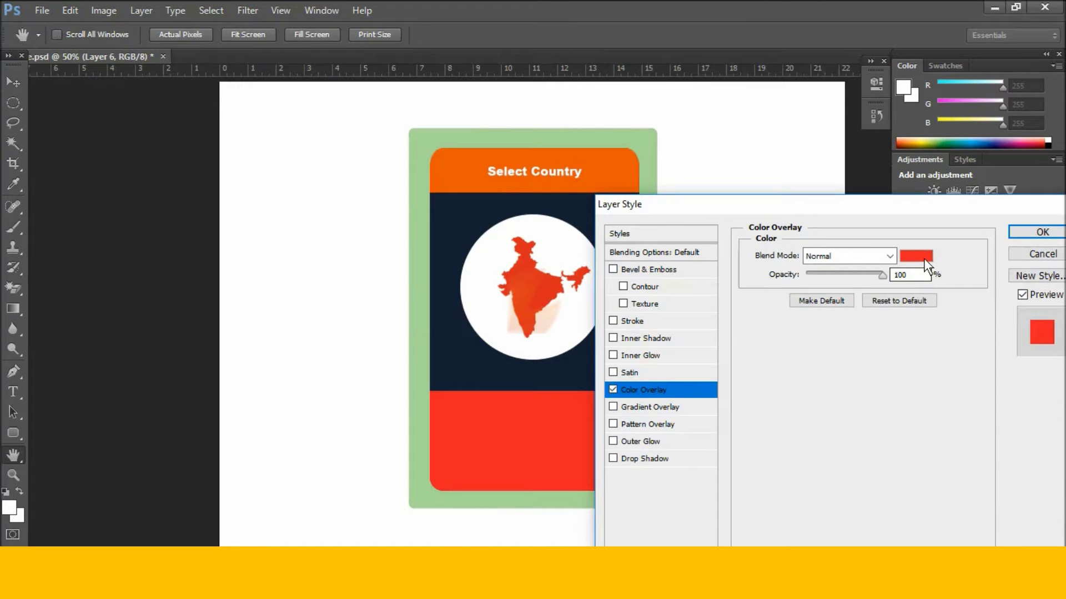
left_click(917, 256)
left_click(478, 214)
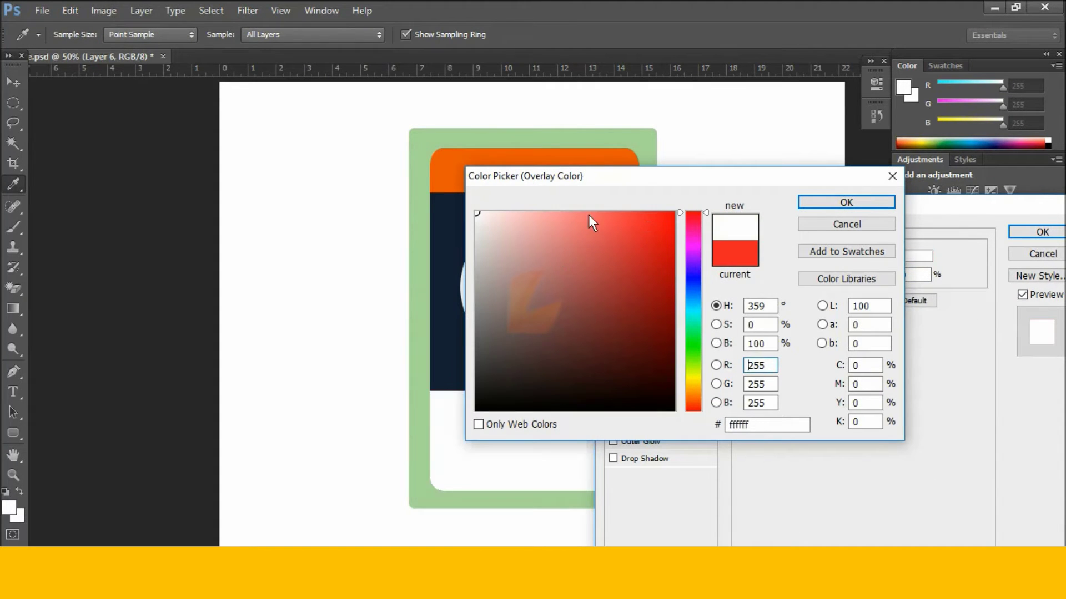
left_click(811, 202)
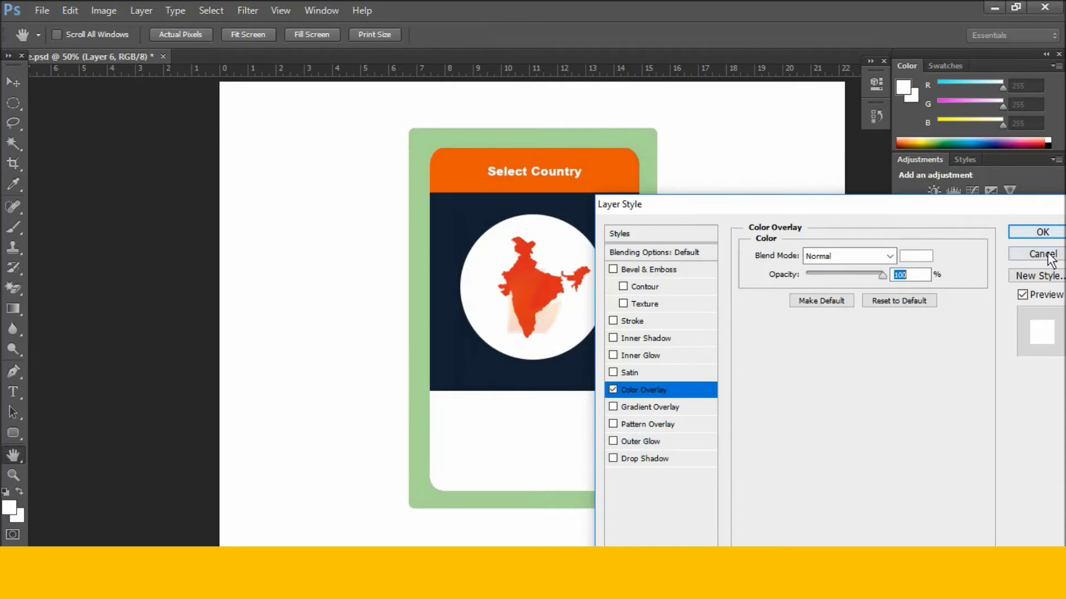
left_click(1042, 232)
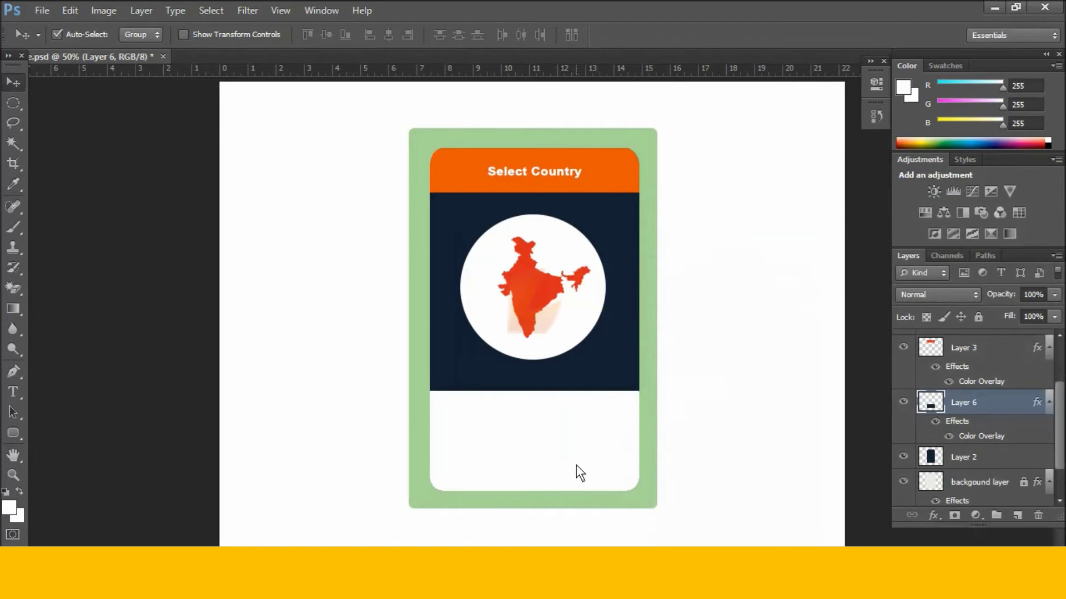
- Outline a small triangular pointer at the navy panel's bottom edge as a selection
key("ctrl+plus")
key("ctrl+plus")
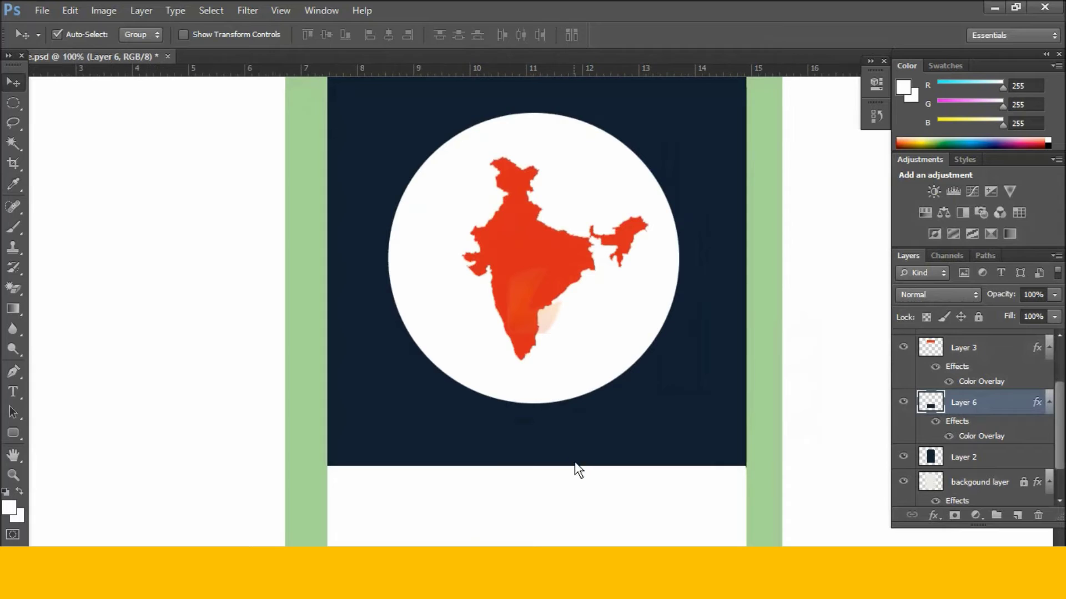
left_click_drag(574, 462, 523, 378)
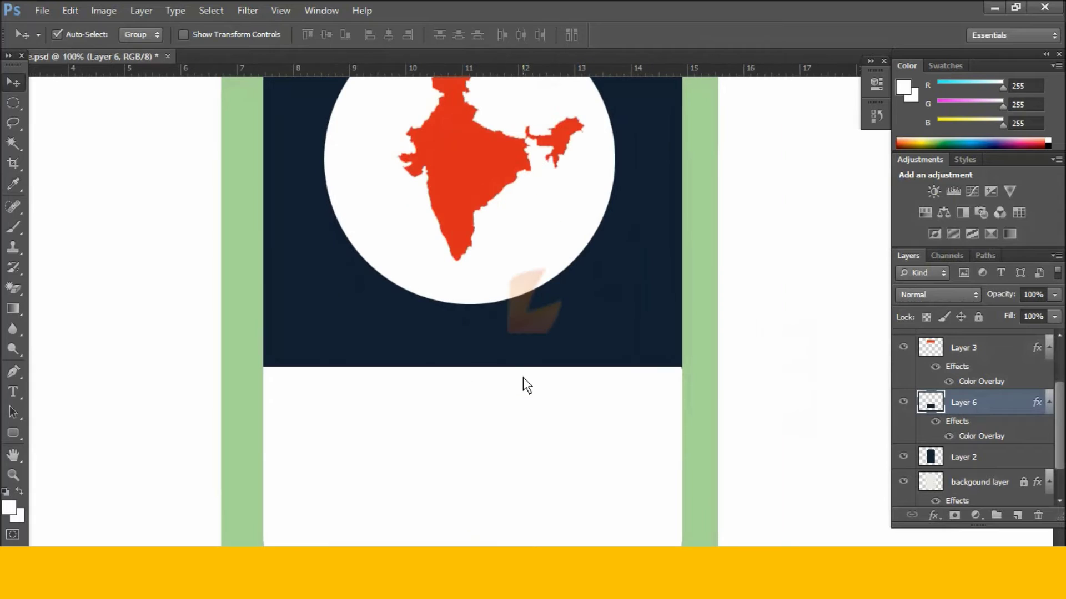
left_click(13, 372)
left_click(422, 368)
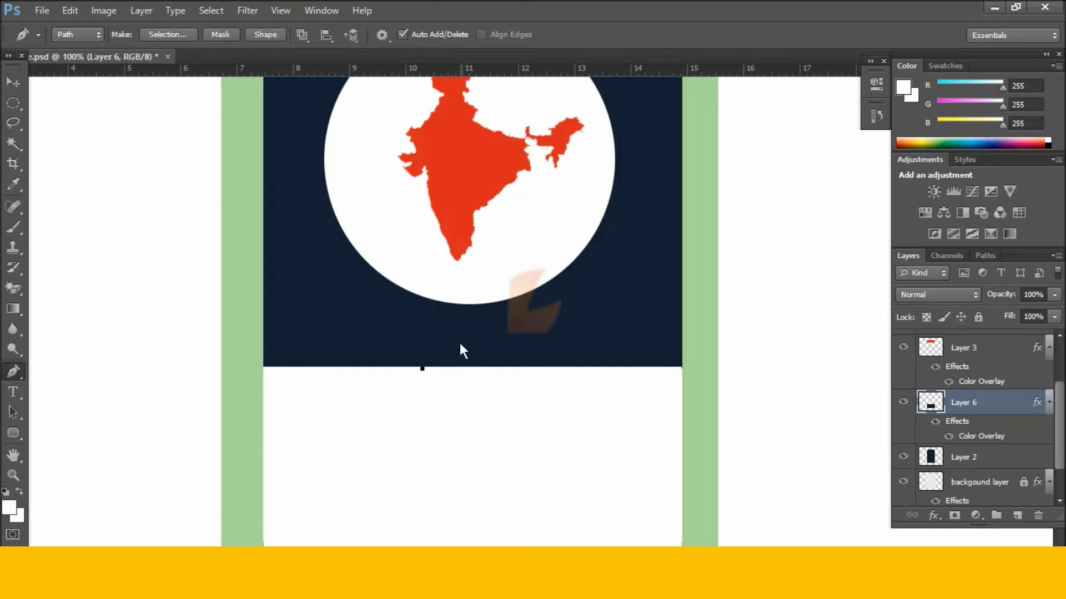
left_click(466, 372)
left_click(427, 383)
key("ctrl+Return")
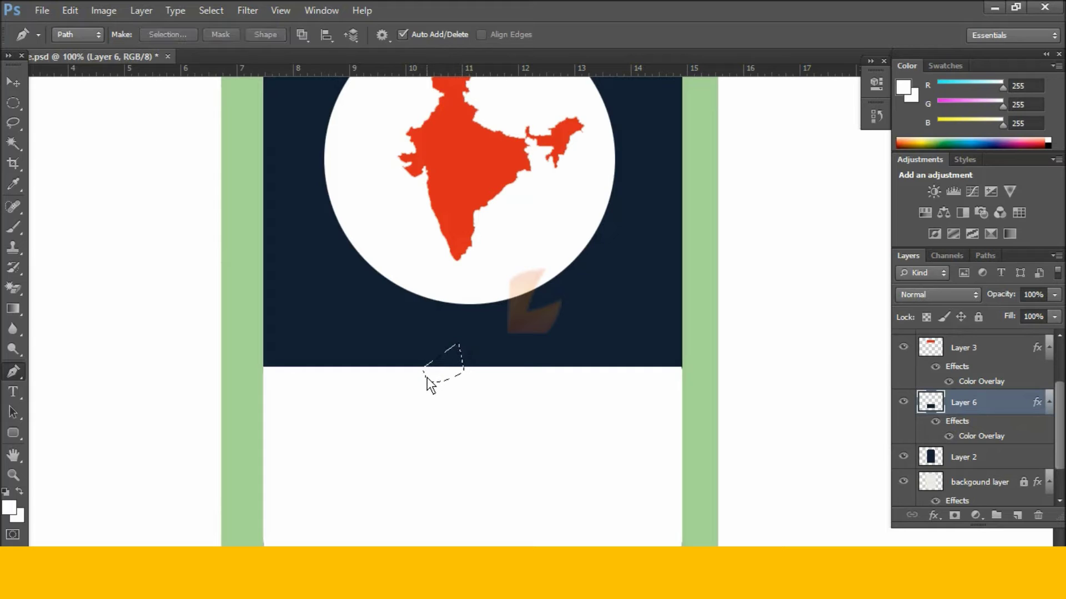
- Fill the pointer selection with white, deselect, and zoom out to the whole card
left_click(9, 506)
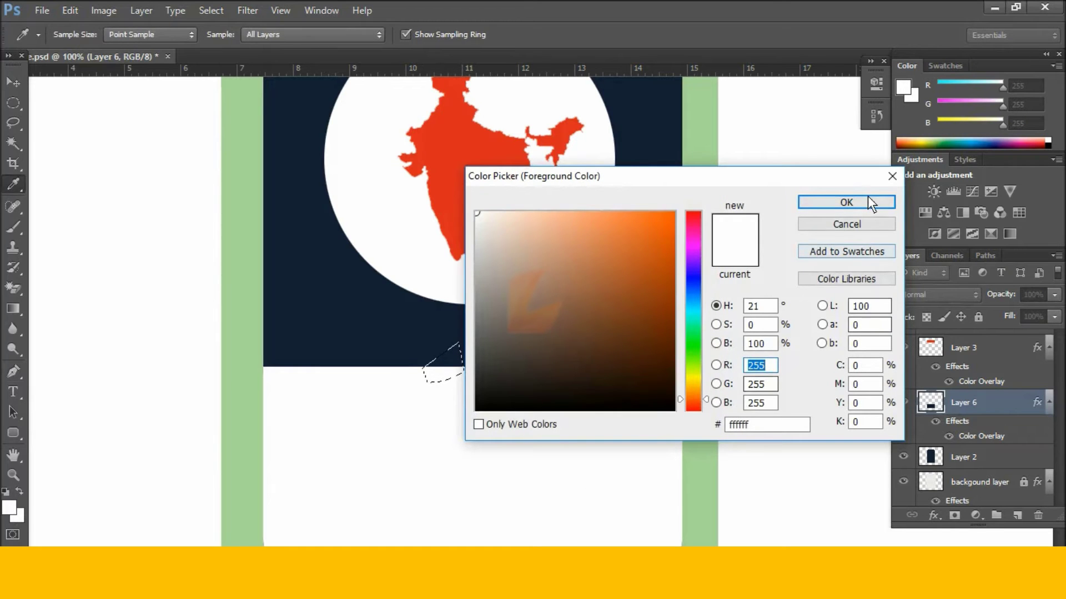
left_click(869, 203)
key("alt+BackSpace")
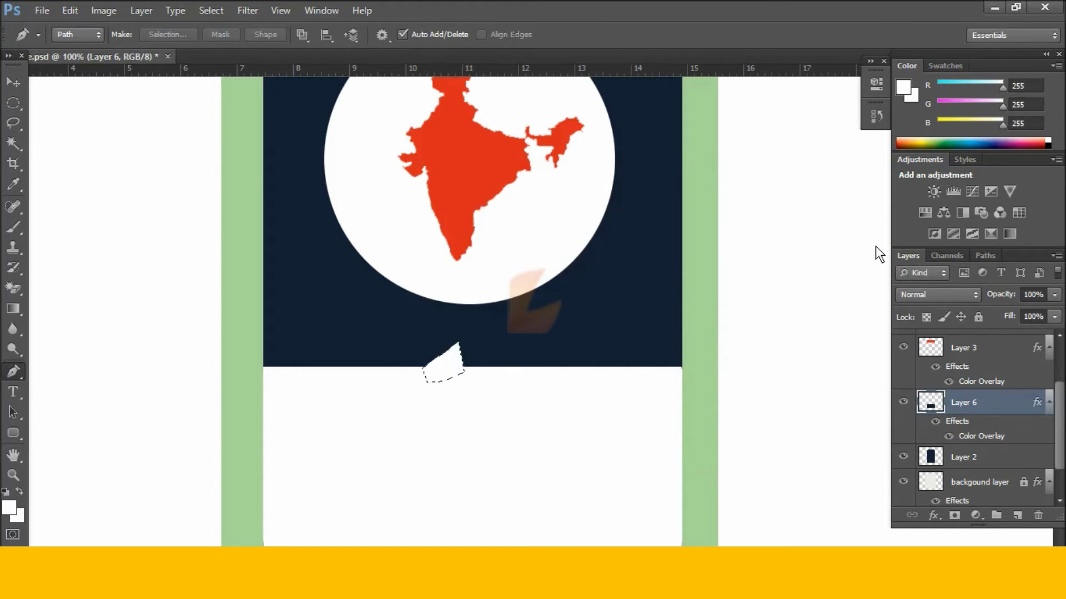
key("ctrl+d")
scroll(525, 401, "down", 2)
scroll(524, 402, "down", 2)
scroll(524, 402, "up", 2)
scroll(524, 402, "up", 2)
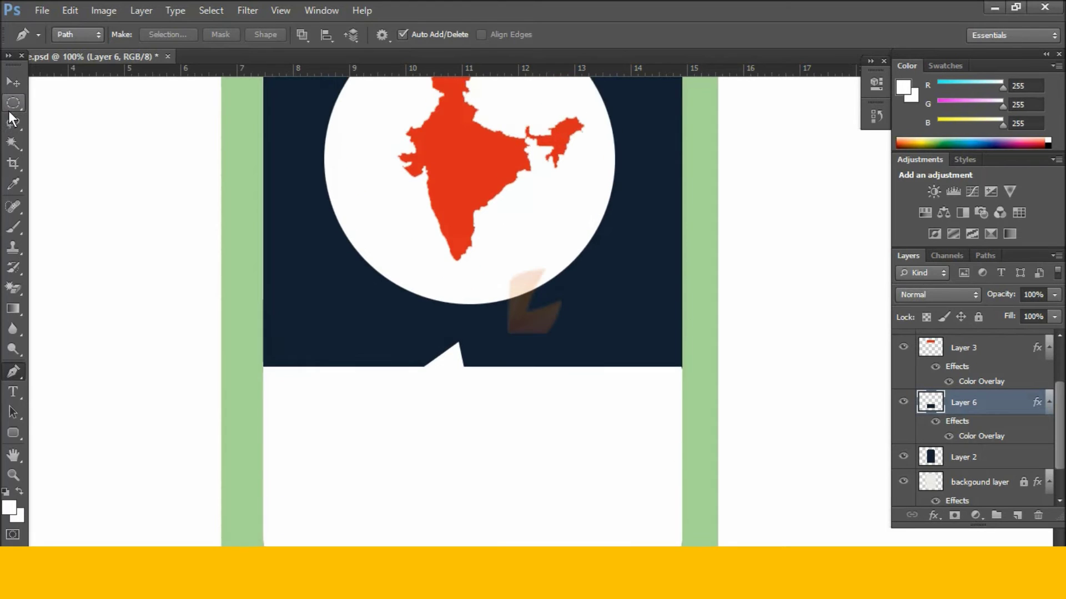
left_click(12, 82)
scroll(402, 359, "down", 1)
scroll(402, 358, "up", 1)
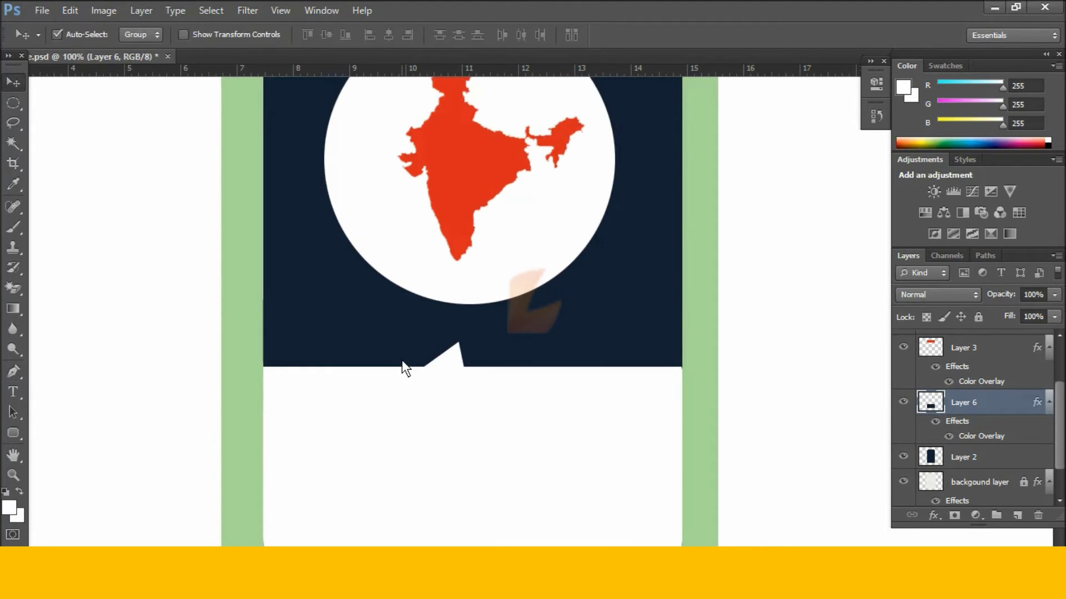
key("ctrl+minus")
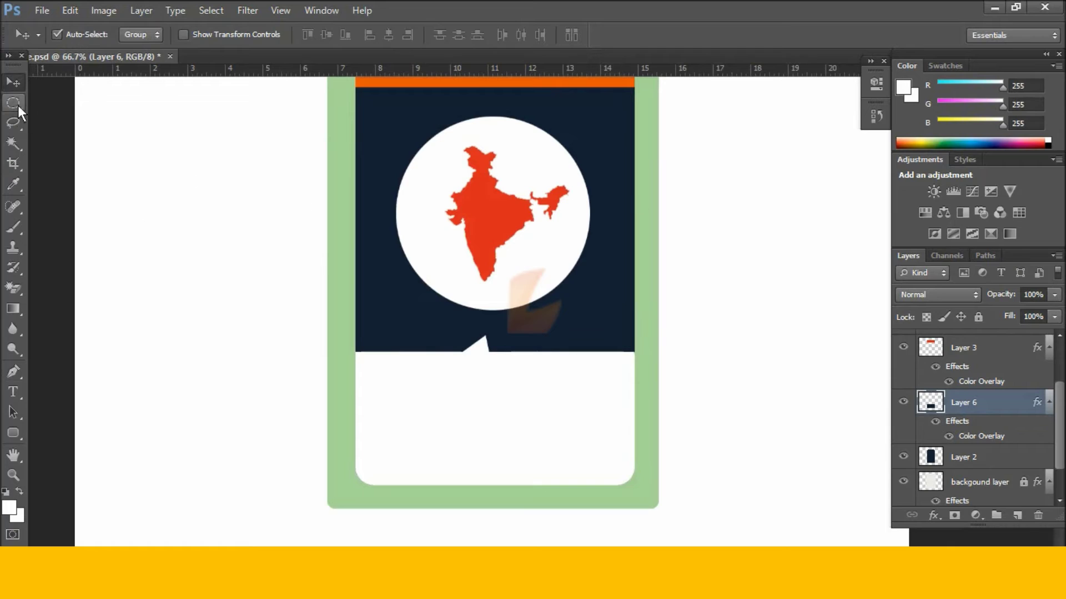
- Draw a circular selection in the lower-left white area and sample navy as foreground
left_click(13, 103)
left_click_drag(408, 415, 443, 451)
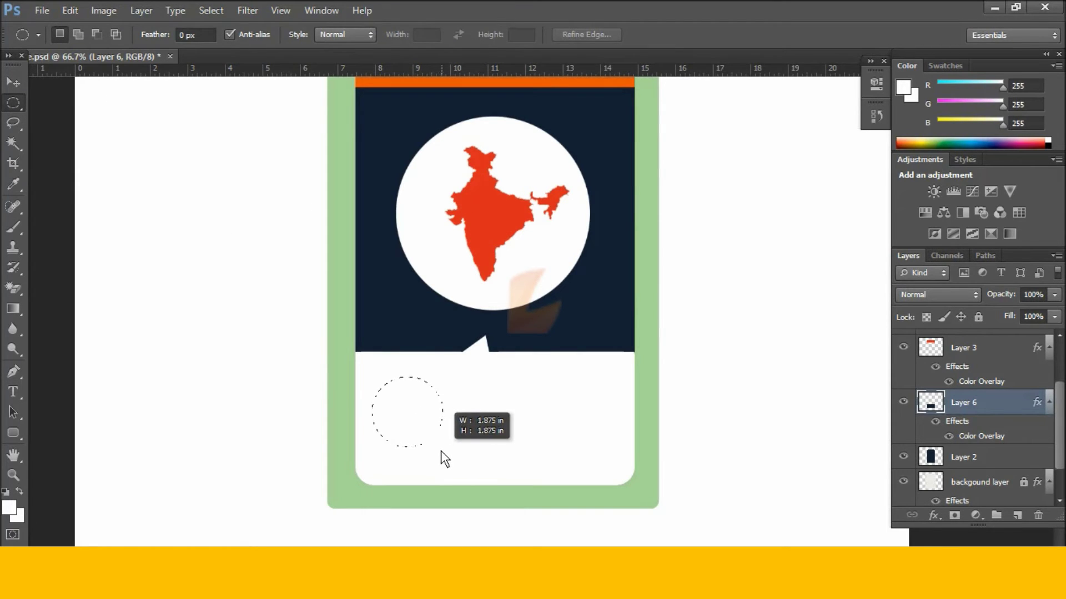
left_click_drag(440, 451, 447, 461)
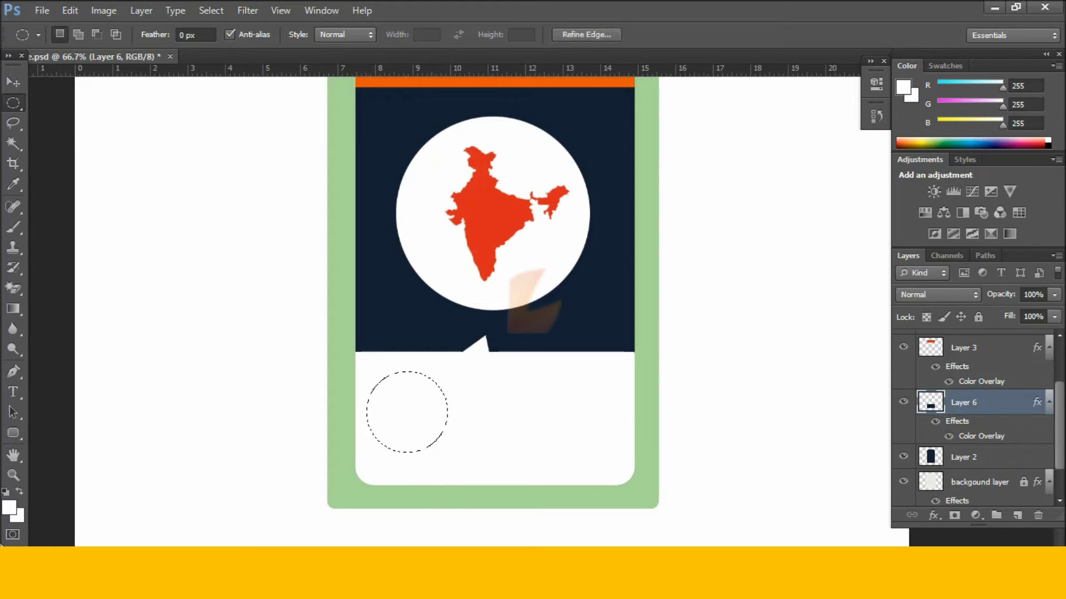
left_click(9, 508)
left_click(382, 322)
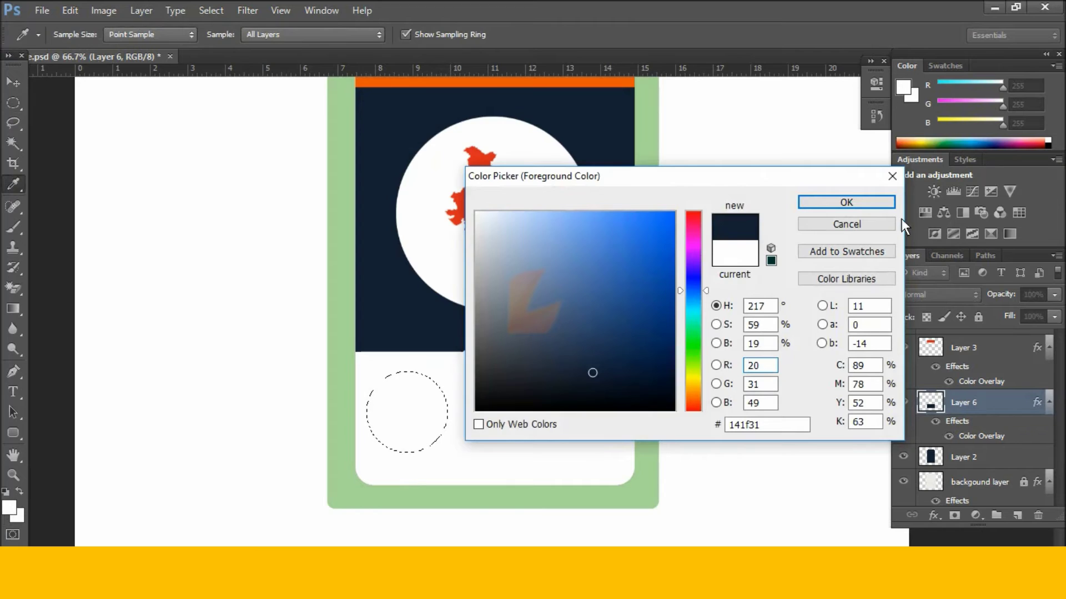
left_click(884, 204)
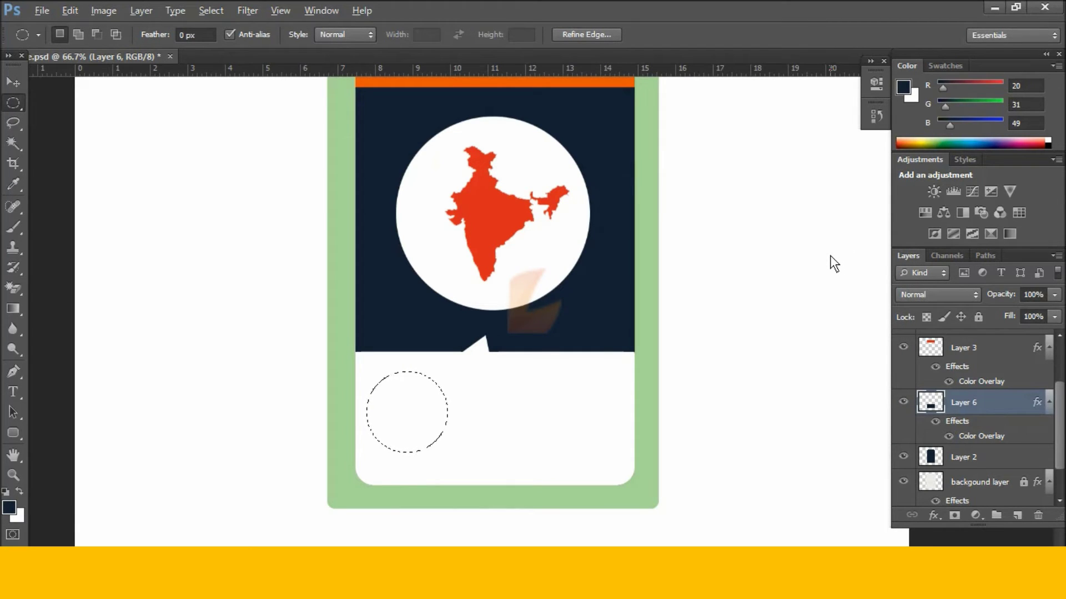
- Fill the circle with navy on new Layer 7 above Layer 5, then deselect
scroll(1024, 387, "up", 1)
scroll(1010, 376, "up", 2)
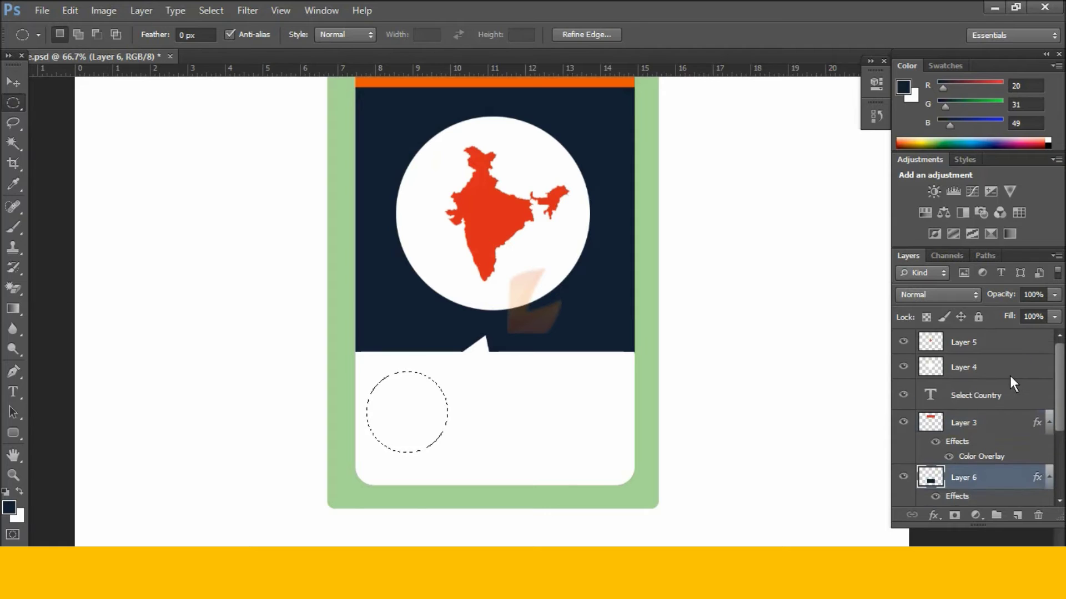
left_click(1004, 347)
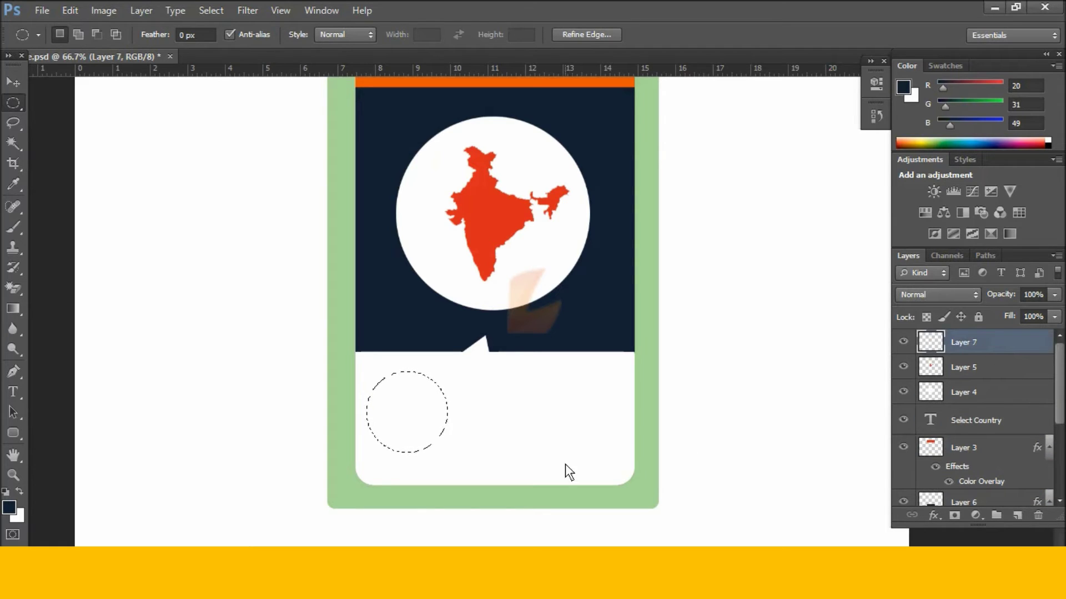
key("alt")
key("alt+BackSpace")
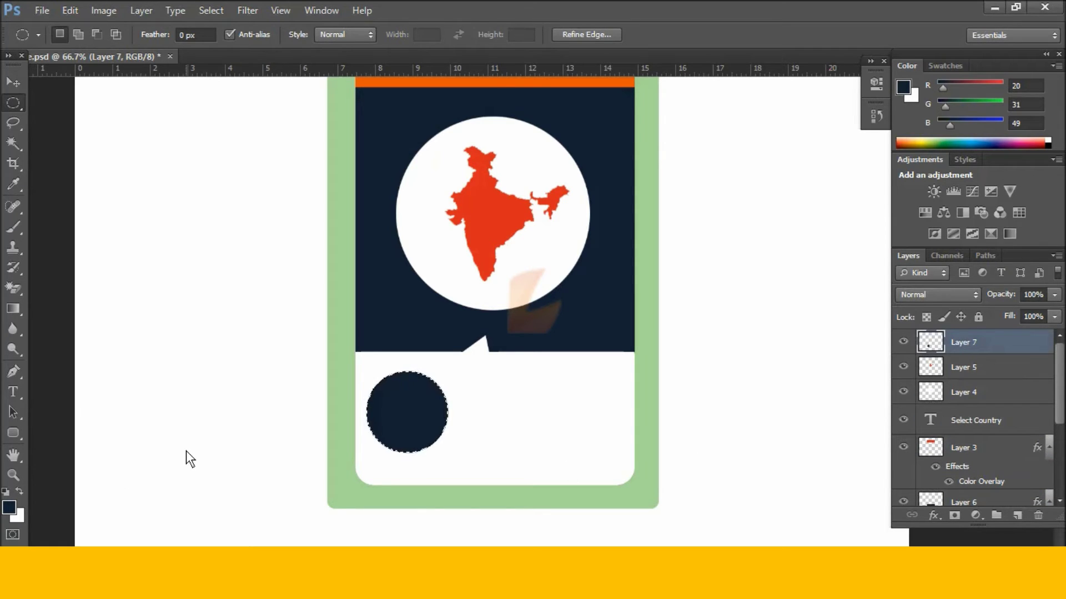
key("ctrl+d")
key("v")
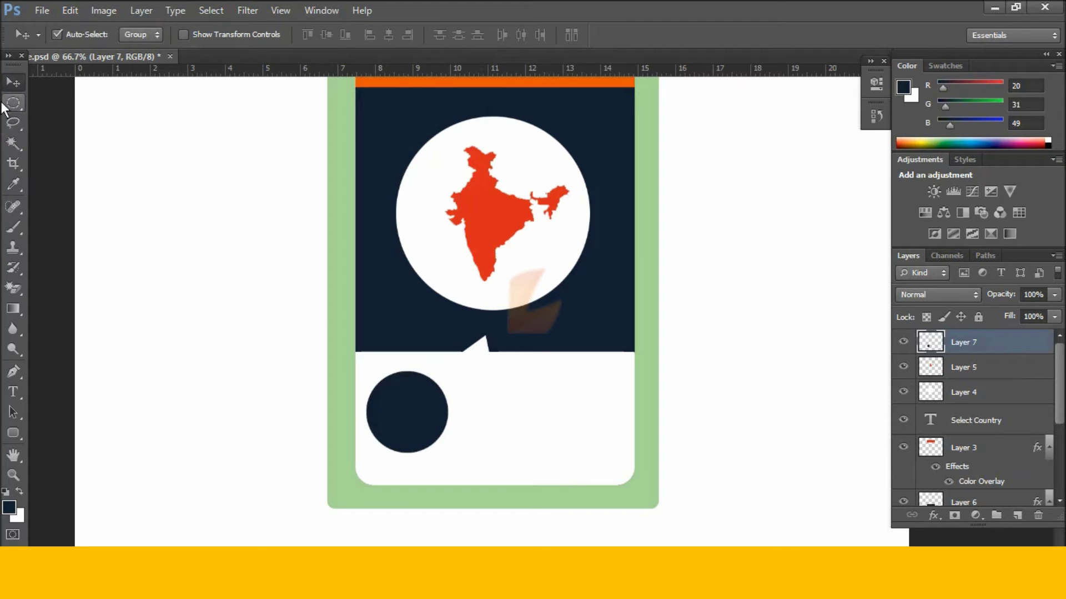
- Alt-drag copies of the navy circle to the right and arrange three circles in a row
mouse_move(392, 424)
left_mouse_down()
mouse_move(414, 436)
mouse_move(592, 440)
left_mouse_up()
left_click(433, 438)
key("Left")
key("Left")
key("Left")
key("Left")
key("Left")
key("Left")
key("Left")
key("Left")
key("Left")
key("Left")
key("Left")
left_click_drag(502, 418, 495, 419)
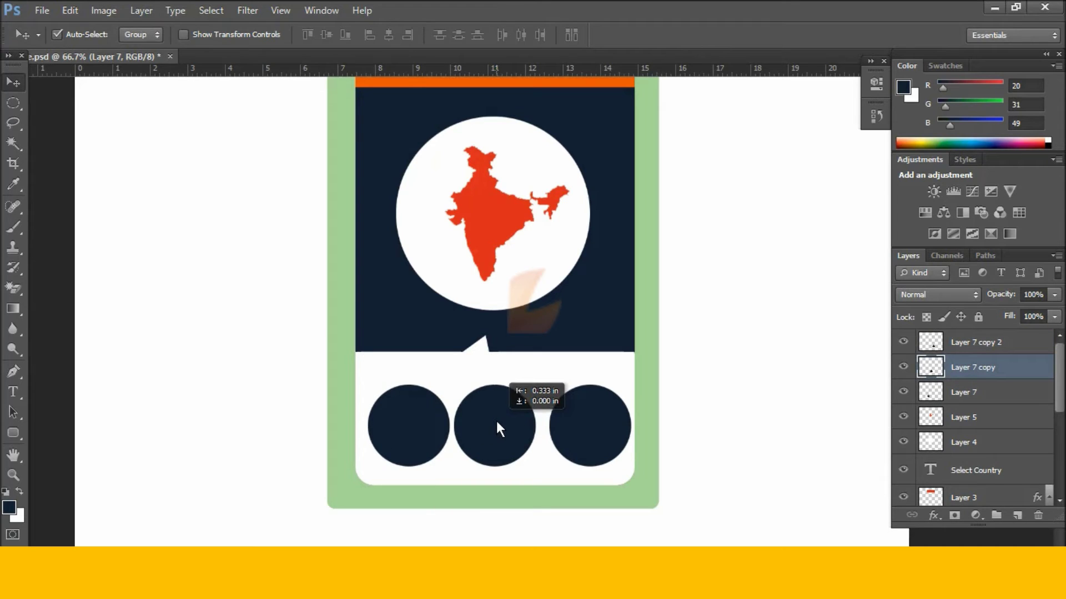
key("shift+Right")
key("Right")
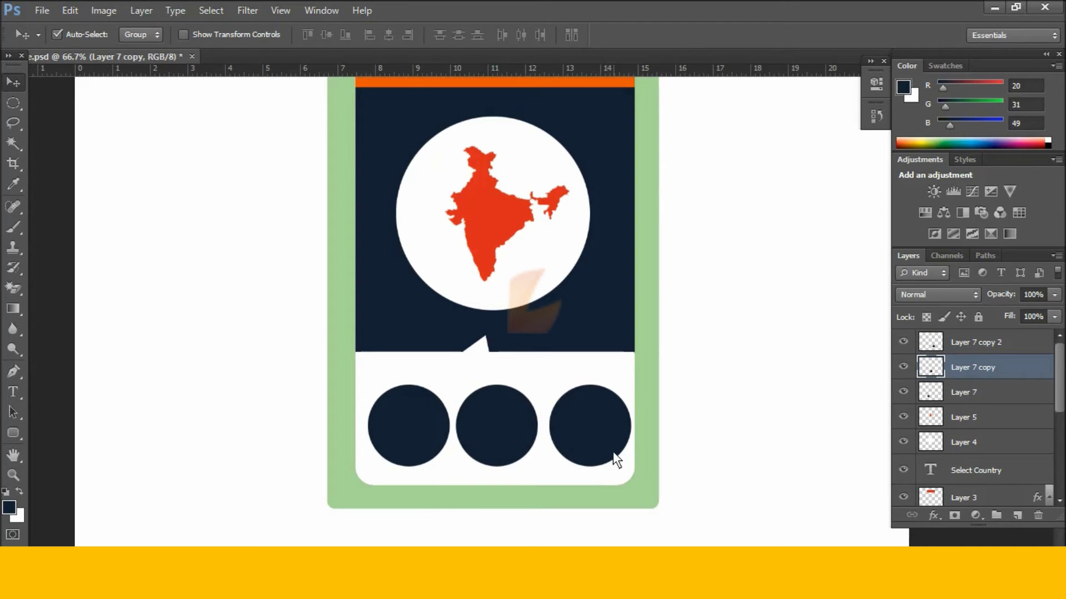
left_click(591, 445)
key("Right")
key("Right")
key("Left")
key("Left")
key("Left")
key("Left")
key("Left")
left_click_drag(589, 430, 580, 430)
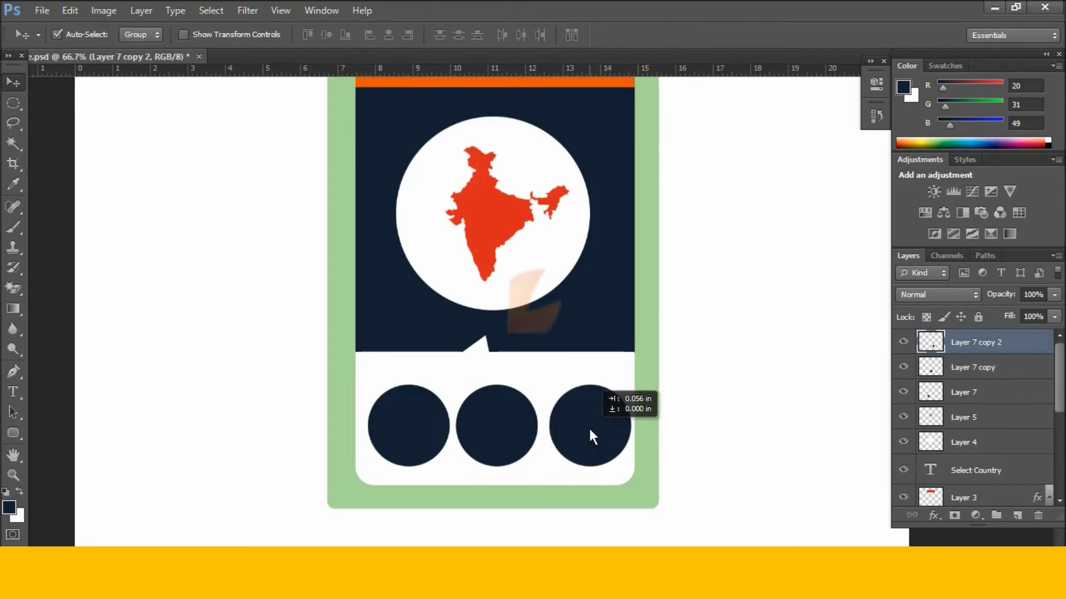
- Fine-tune the left, middle and right circles' spacing with arrow nudges, then zoom out
left_click(486, 423)
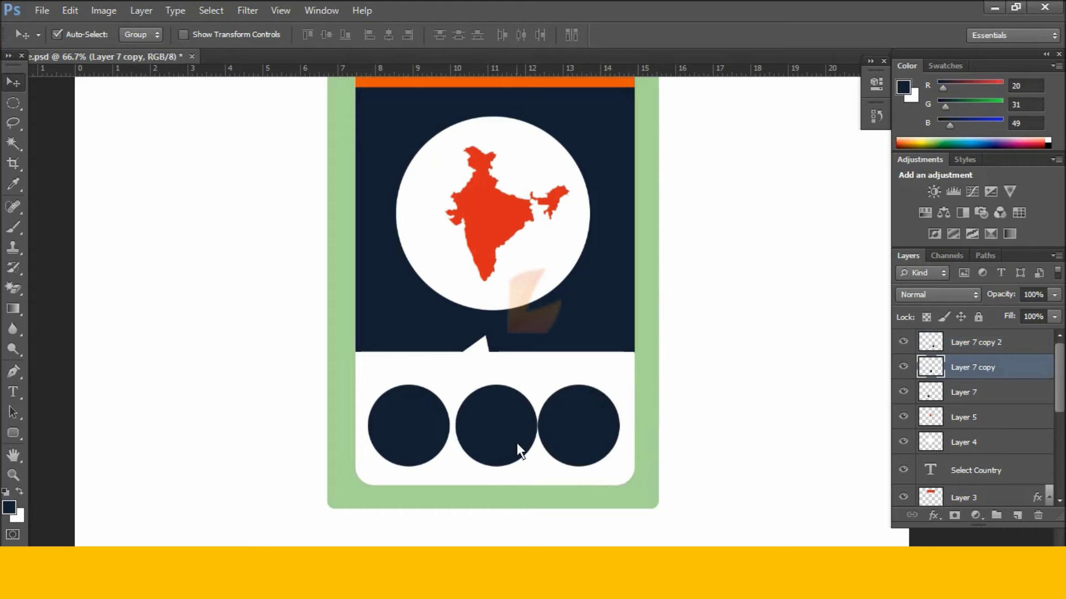
left_click(388, 433)
key("Left")
key("Left")
key("Left")
key("Left")
key("Left")
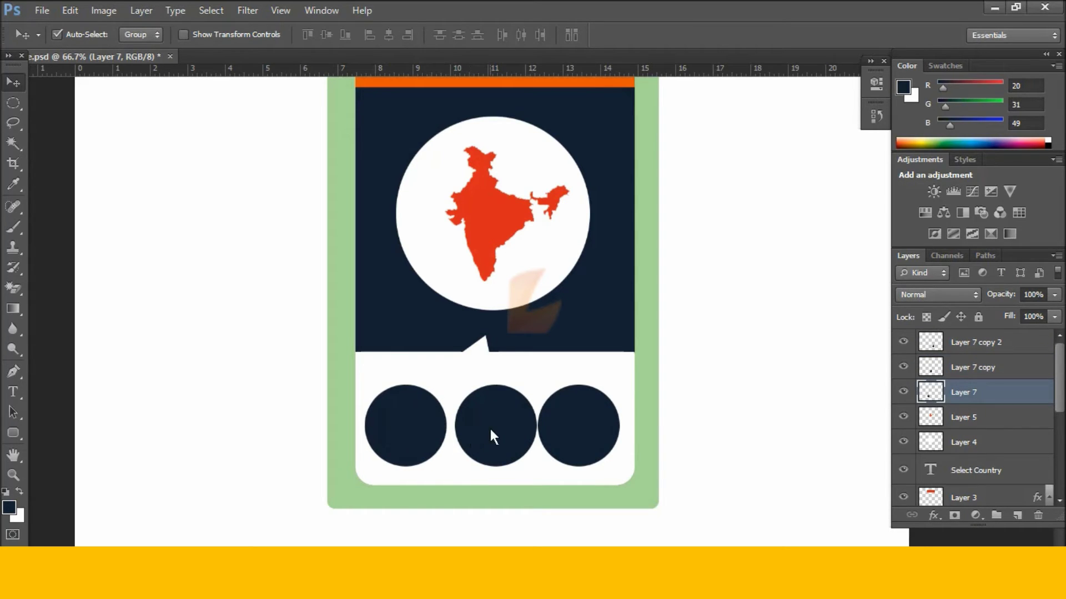
left_click(489, 427)
key("Left")
left_click(585, 433)
key("Right")
key("Right")
key("Right")
key("Right")
key("Right")
key("Right")
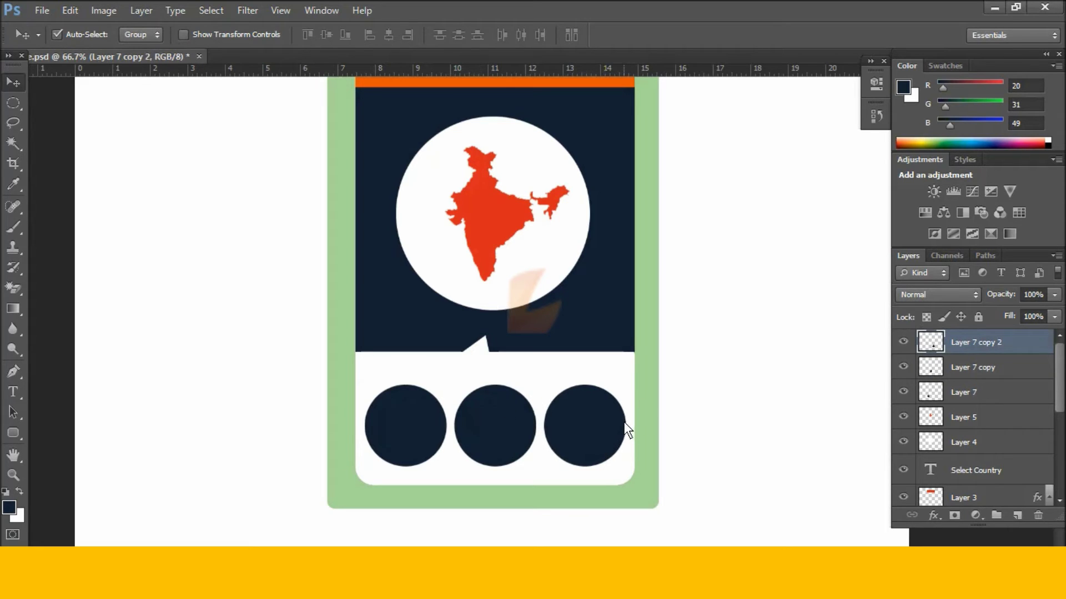
key("ctrl+minus")
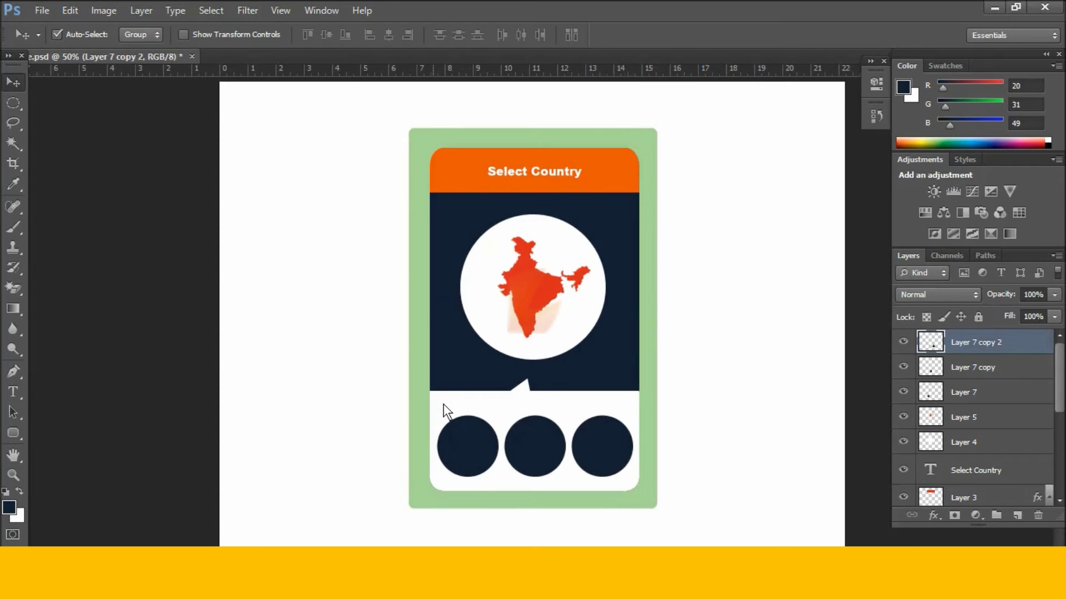
- Open india.png from the flags folder in a floating window and drag its flag toward the card
left_click(43, 11)
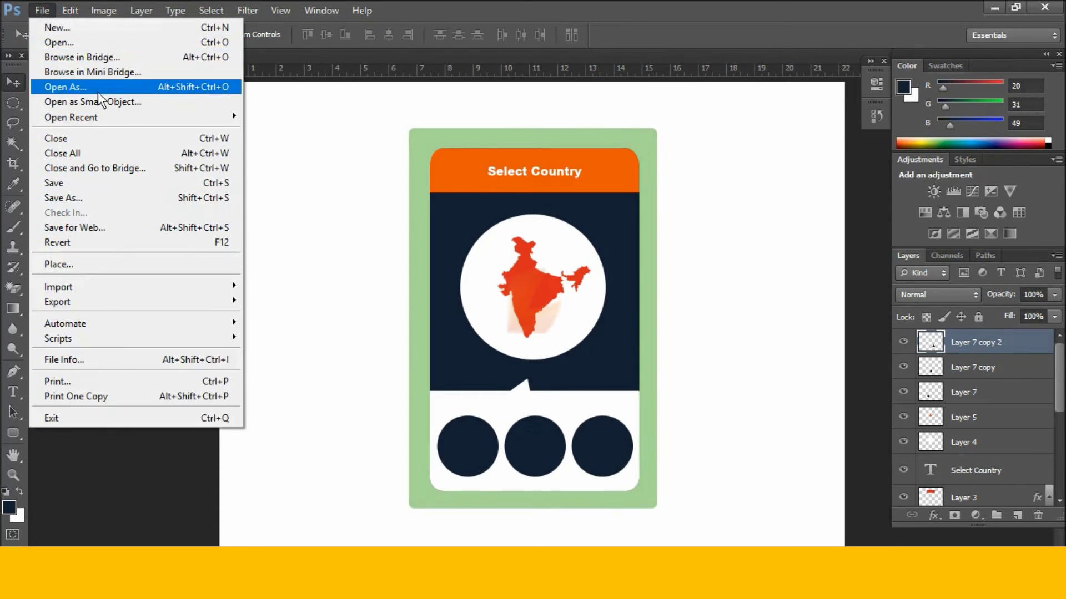
left_click(129, 48)
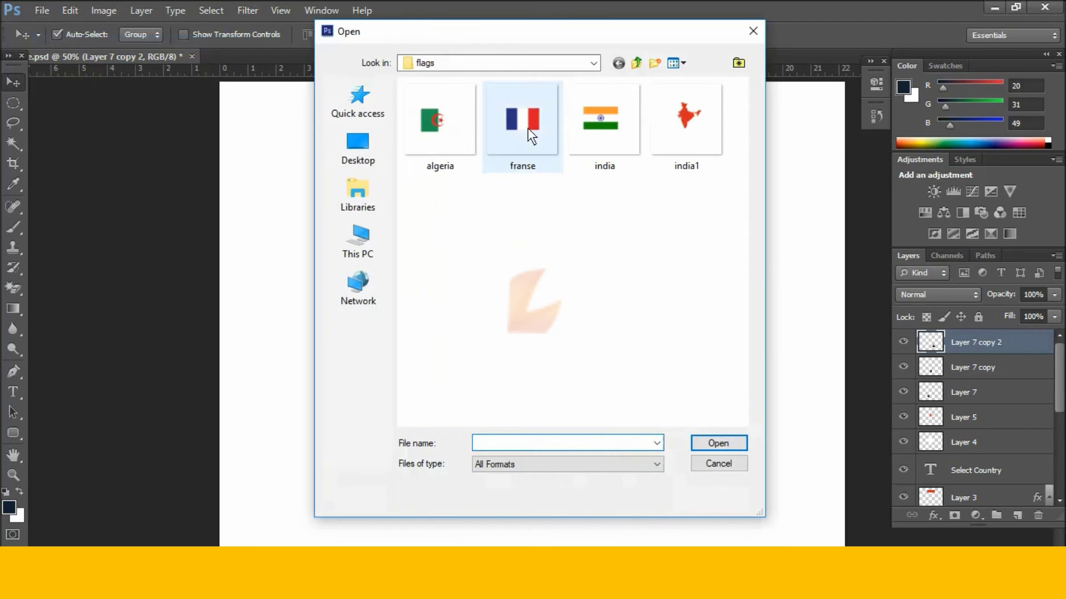
double_click(591, 122)
left_click_drag(299, 57, 383, 393)
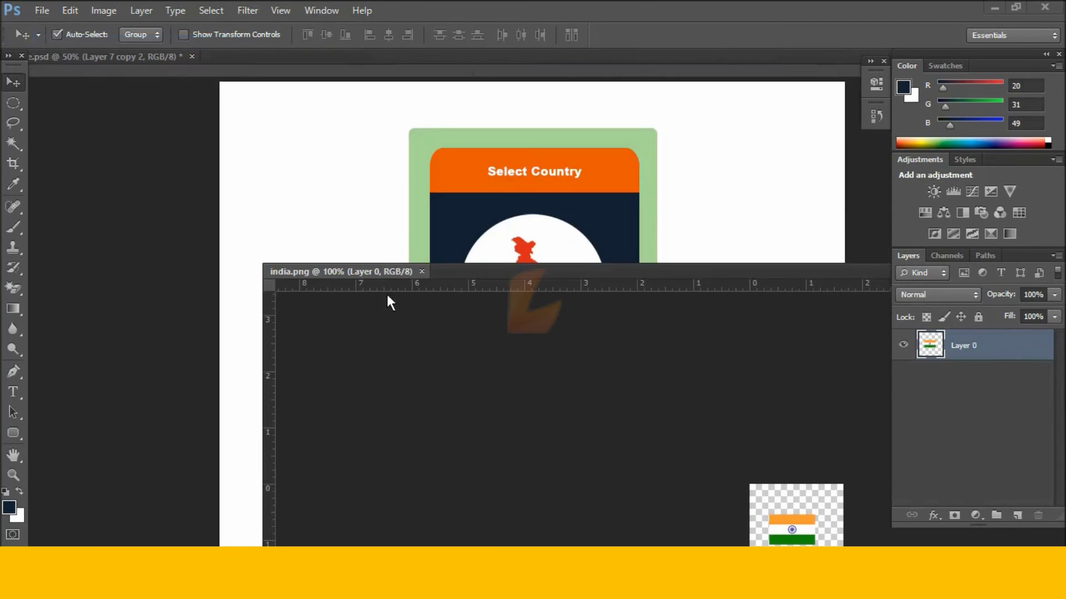
left_click_drag(957, 345, 565, 447)
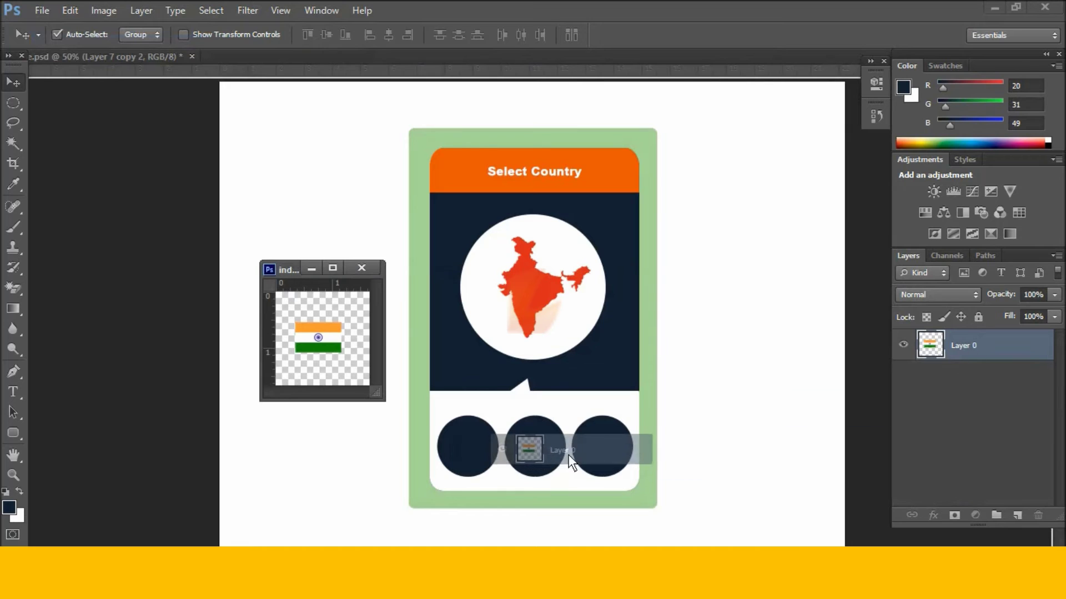
- Close india.png and position the Indian flag near the top of the middle navy circle, zoomed in
left_click(365, 269)
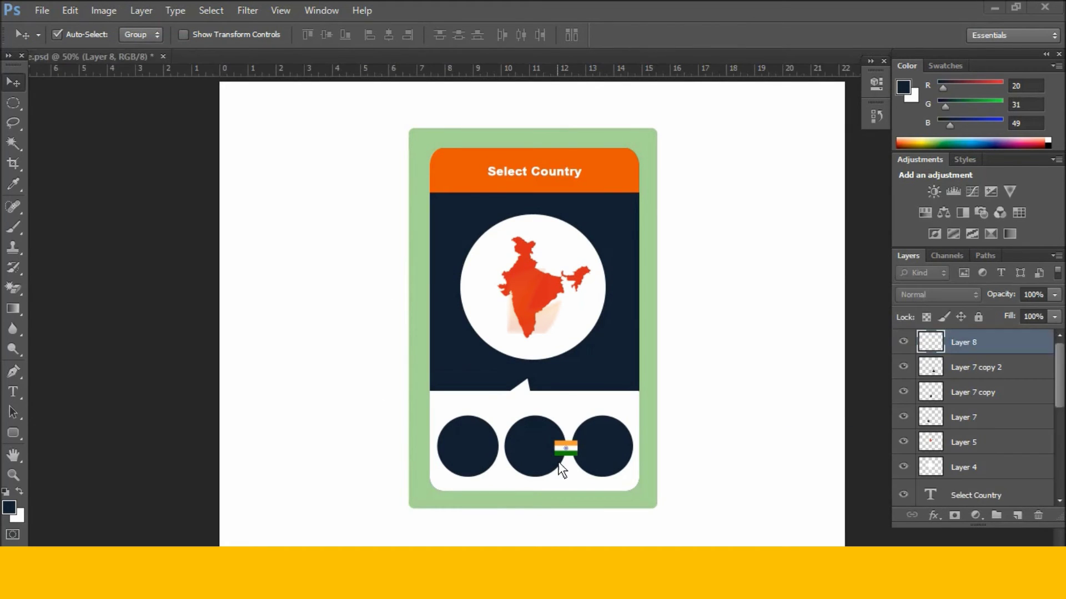
left_click_drag(564, 454, 534, 444)
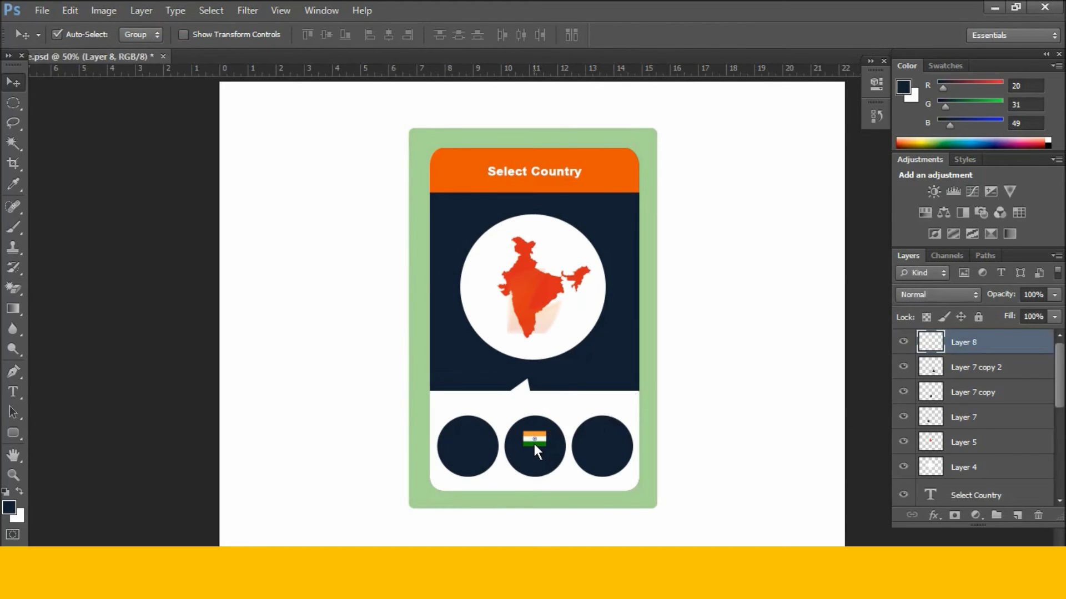
key("Up")
key("Up")
key("ctrl+plus")
key("ctrl+plus")
key("ctrl+plus")
key("ctrl+plus")
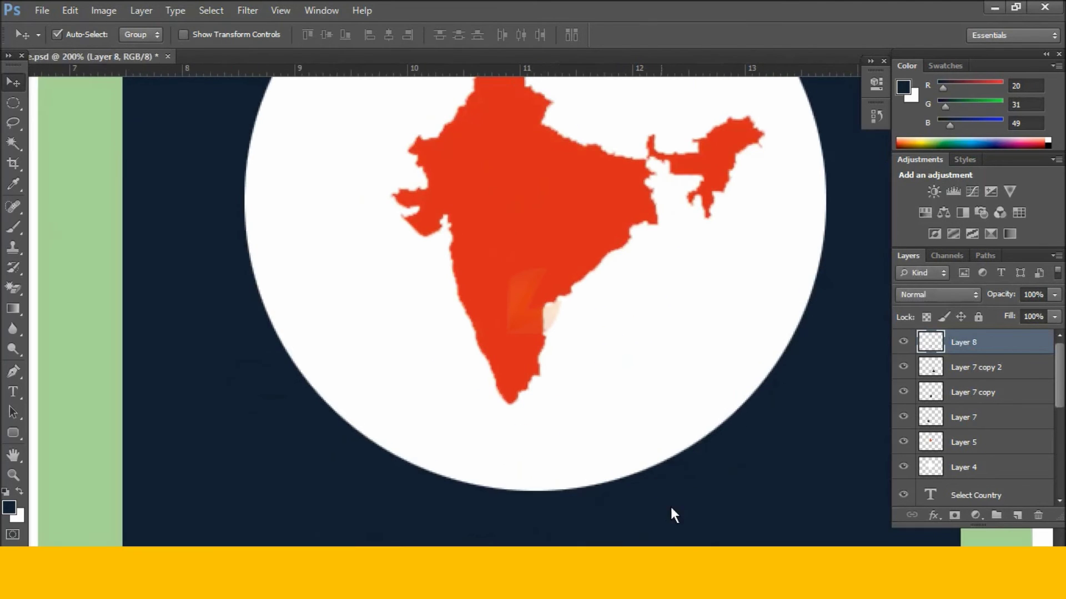
scroll(663, 388, "down", 3)
scroll(655, 268, "down", 6)
scroll(666, 277, "down", 2)
scroll(682, 315, "left", 2)
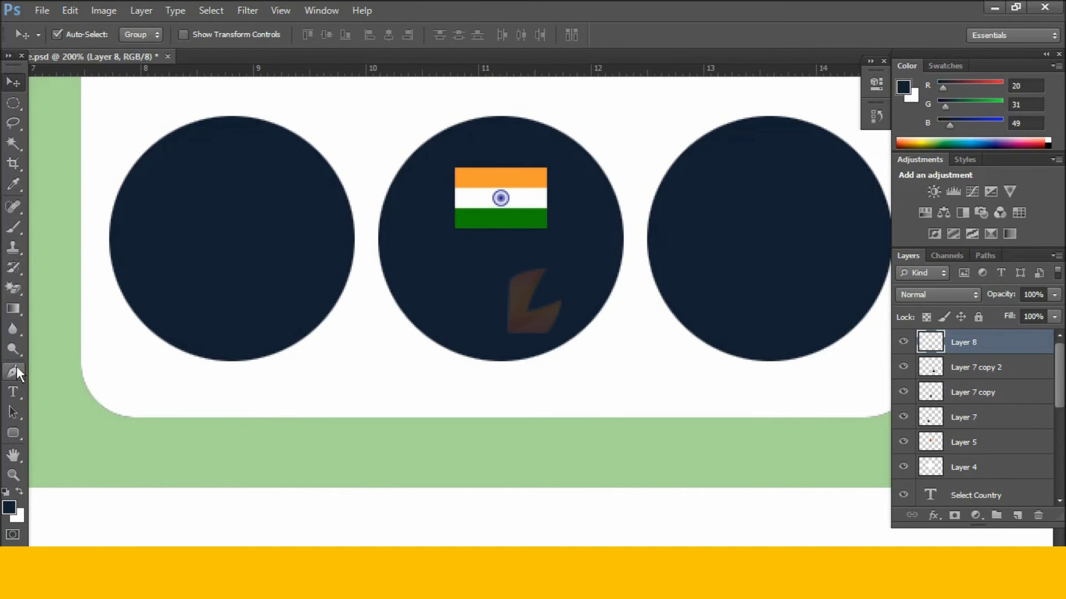
left_click(14, 393)
- Start a text line in the middle circle and make its text colour white
left_click(436, 277)
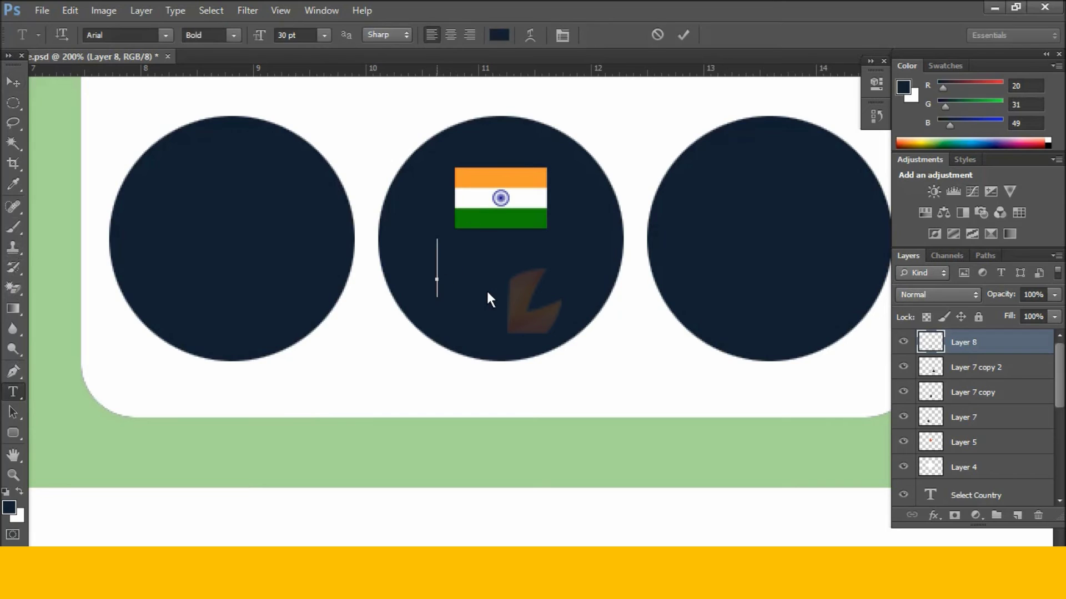
type("-")
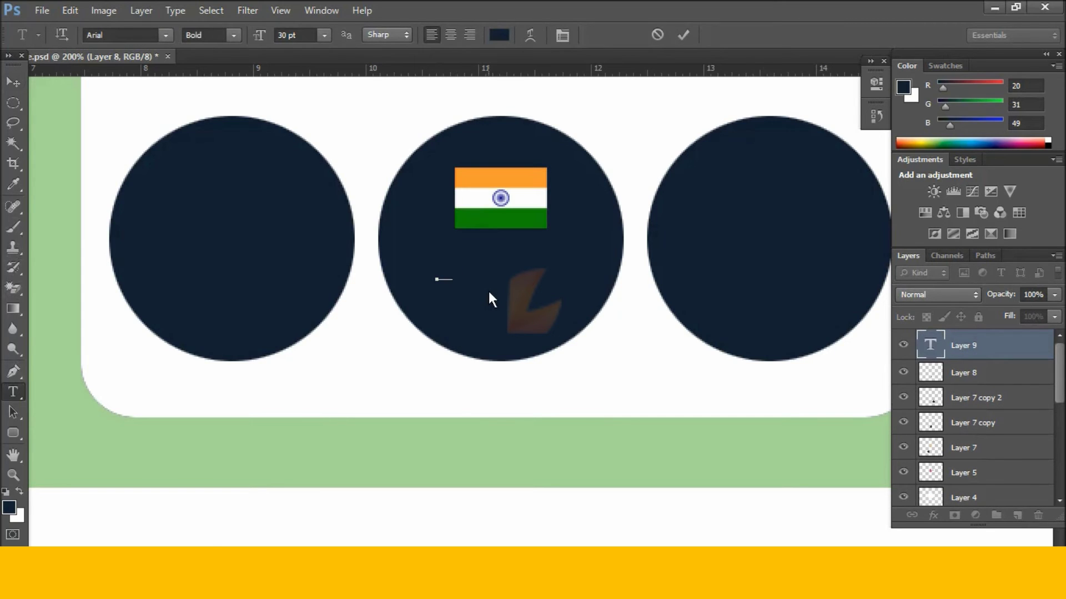
key("BackSpace")
type("--------")
key("ctrl+a")
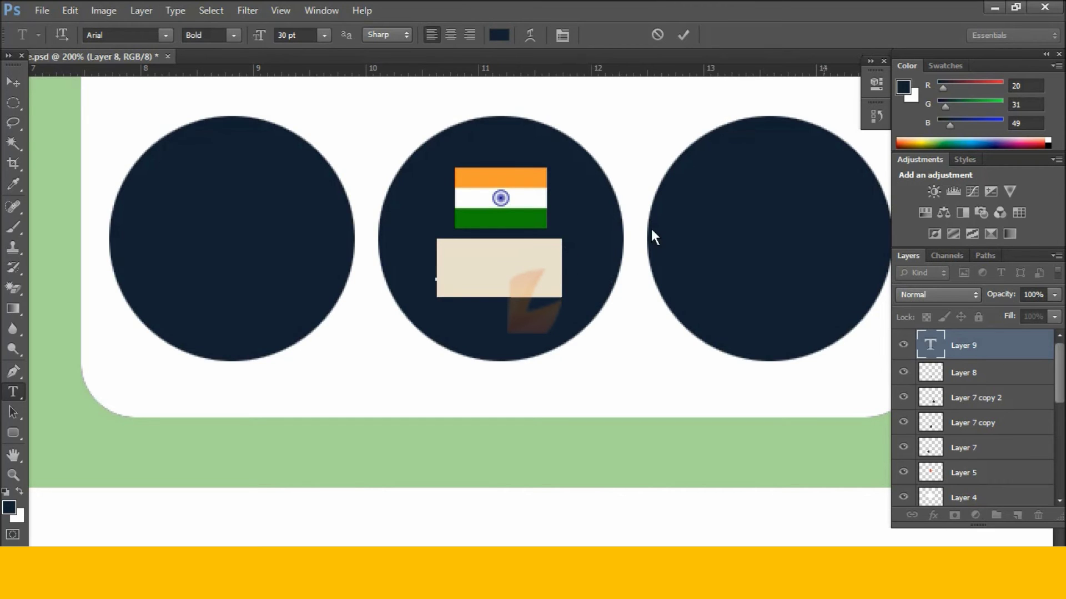
left_click(498, 36)
left_click_drag(534, 259, 468, 202)
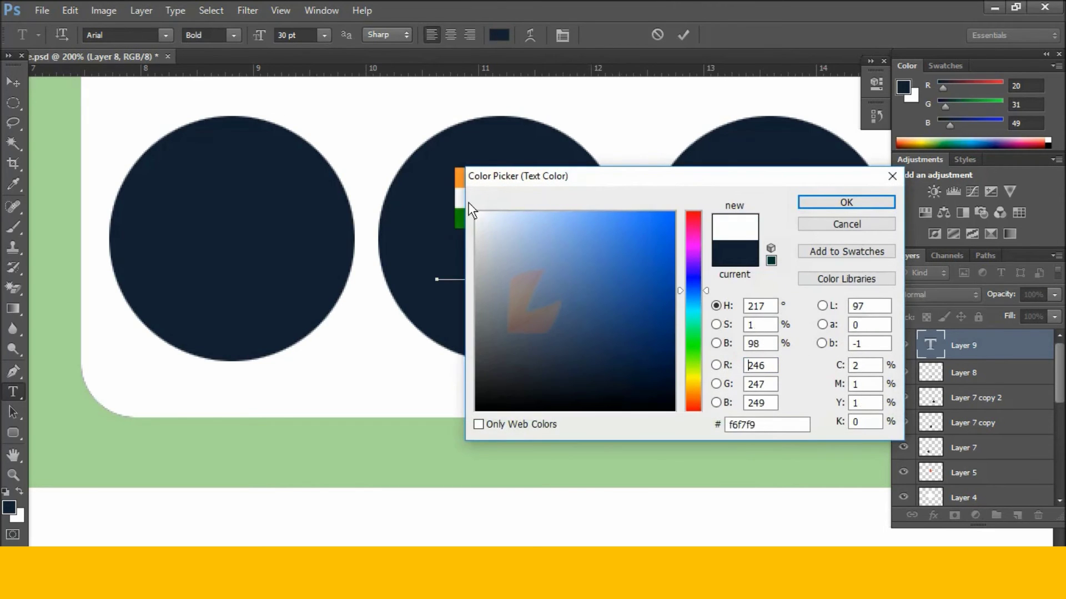
left_click(823, 206)
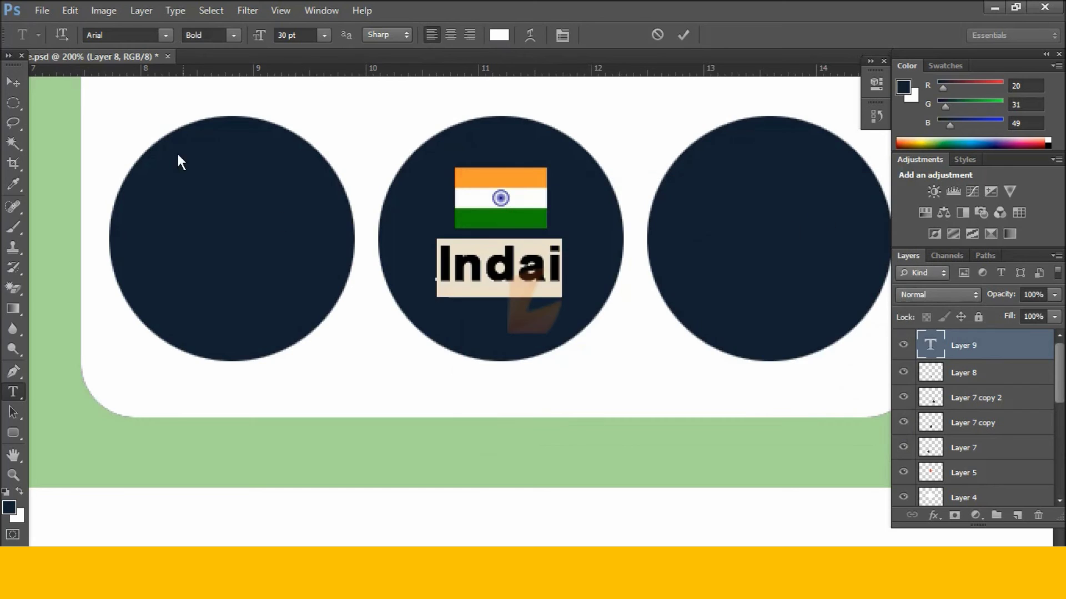
- Fix the typo so the label reads India and nudge it just below the flag
key("Right")
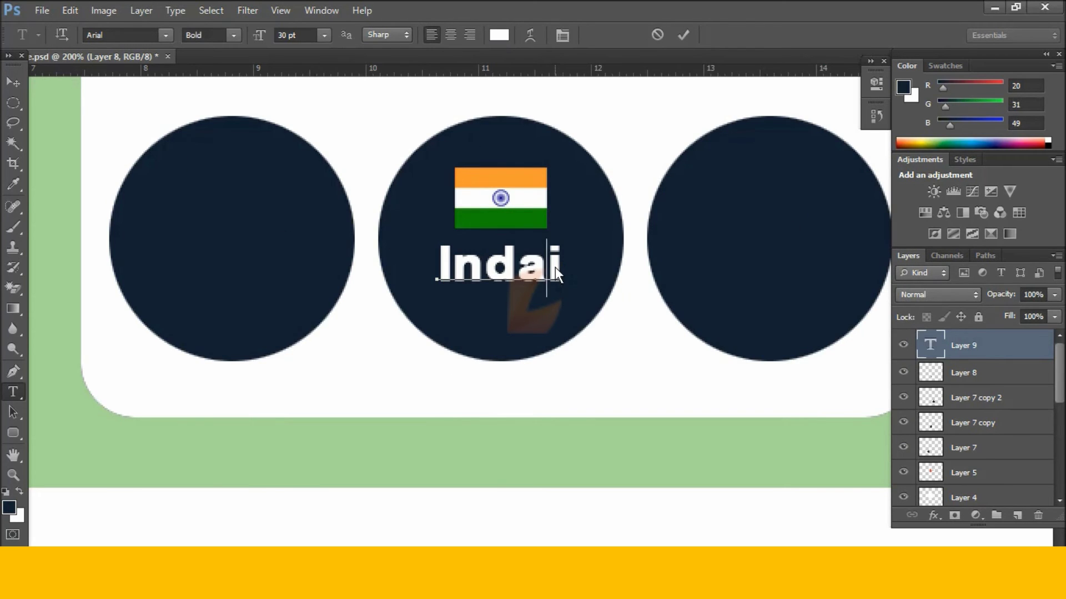
key("BackSpace")
key("BackSpace")
type("i")
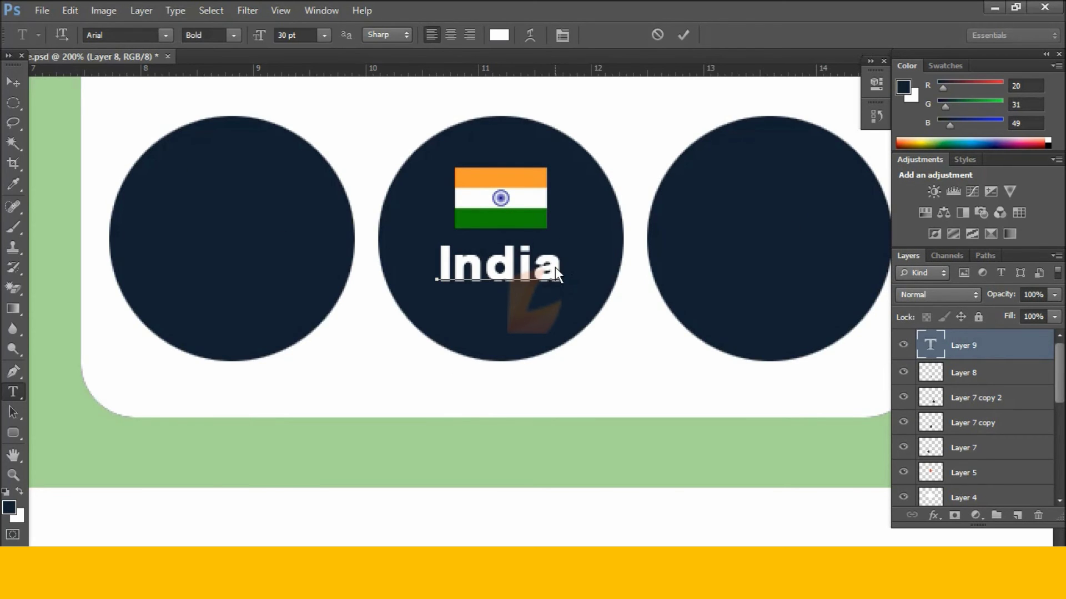
left_click(13, 81)
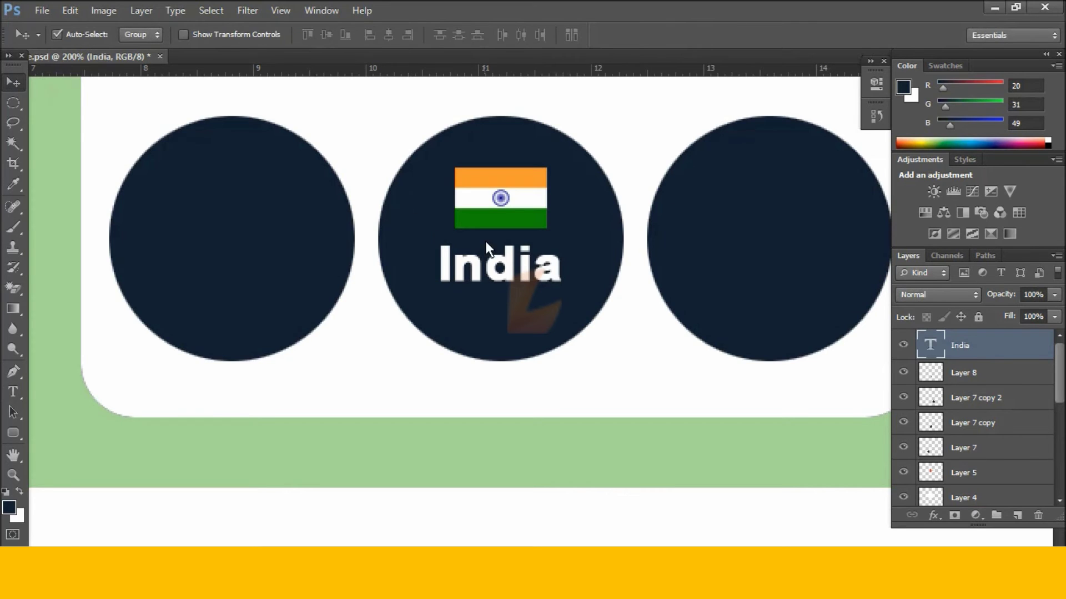
key("Down")
key("Down")
key("Down")
key("Down")
key("Down")
key("Down")
key("Down")
key("Down")
key("Down")
key("Down")
key("Down")
key("Down")
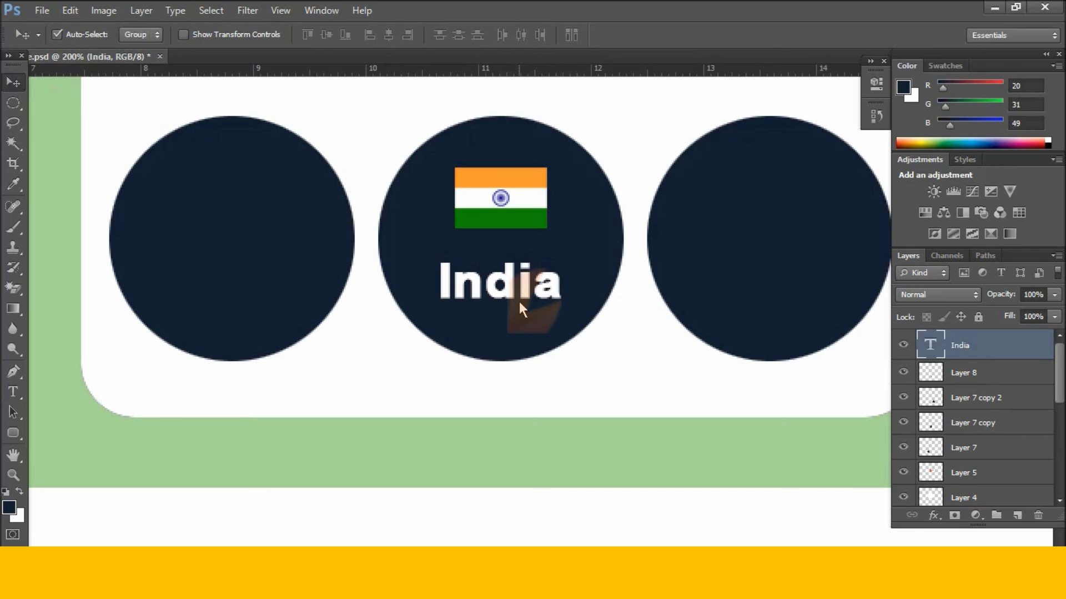
key("Up")
key("Up")
key("Up")
key("Down")
key("Down")
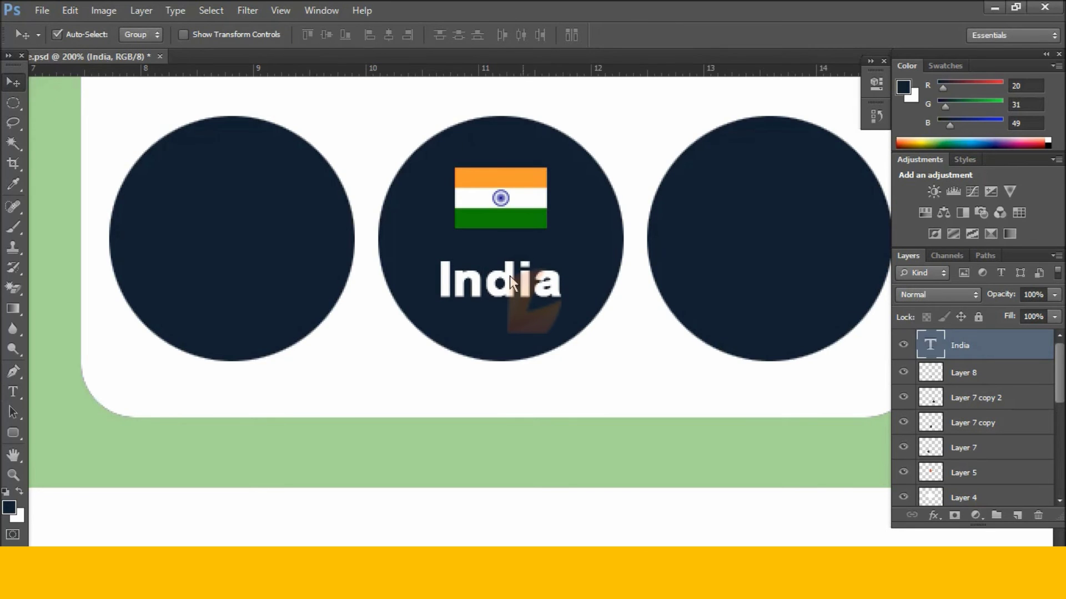
left_click(45, 11)
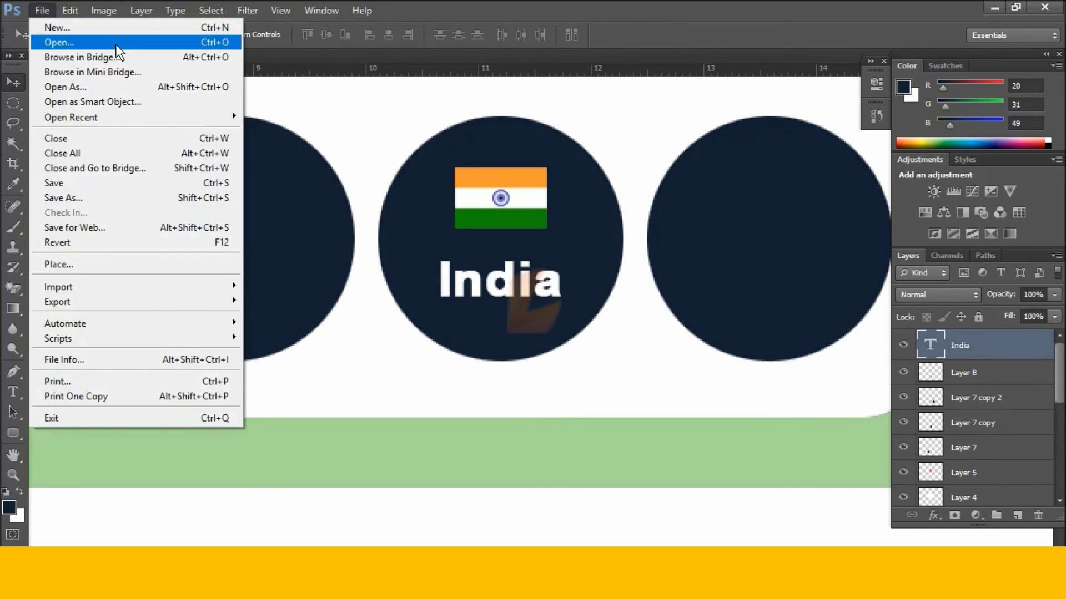
- Bring the Algeria flag from algeria.png into the left navy circle and close its window
left_click(118, 41)
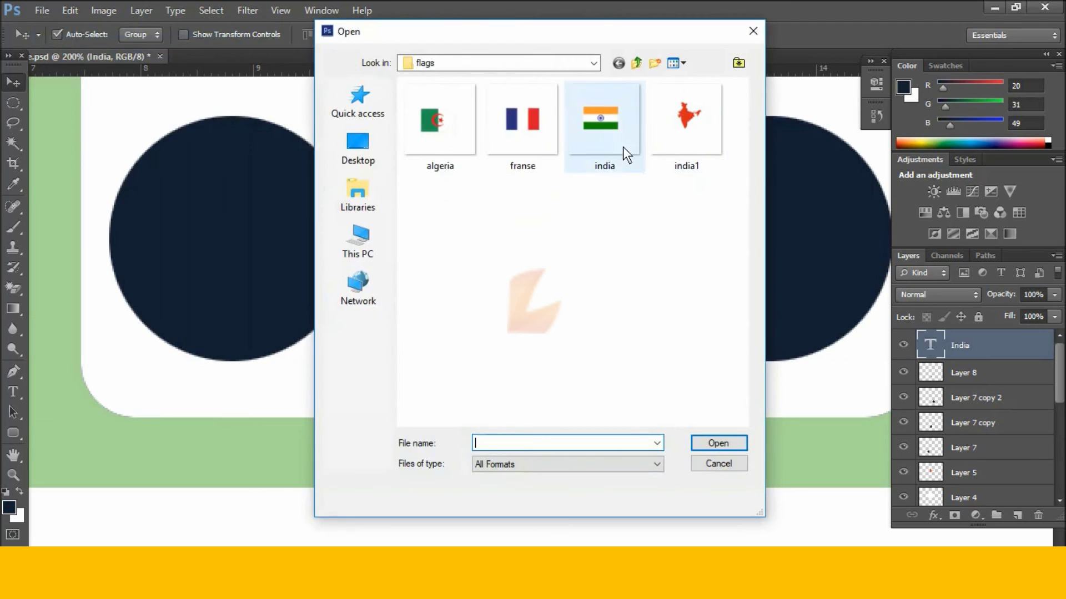
double_click(440, 137)
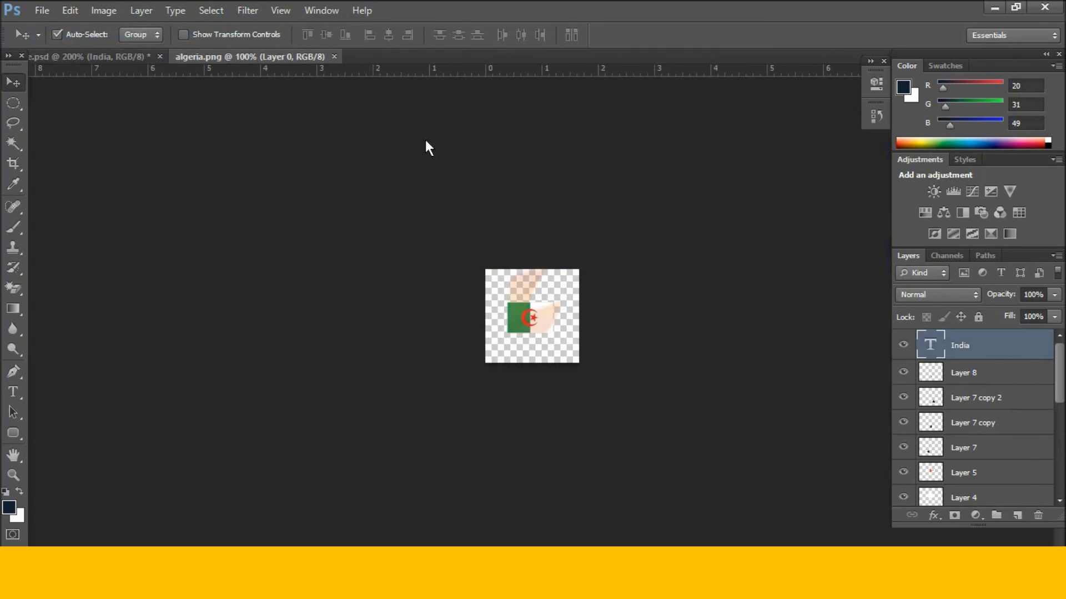
left_click_drag(250, 56, 408, 334)
left_click_drag(314, 362, 274, 259)
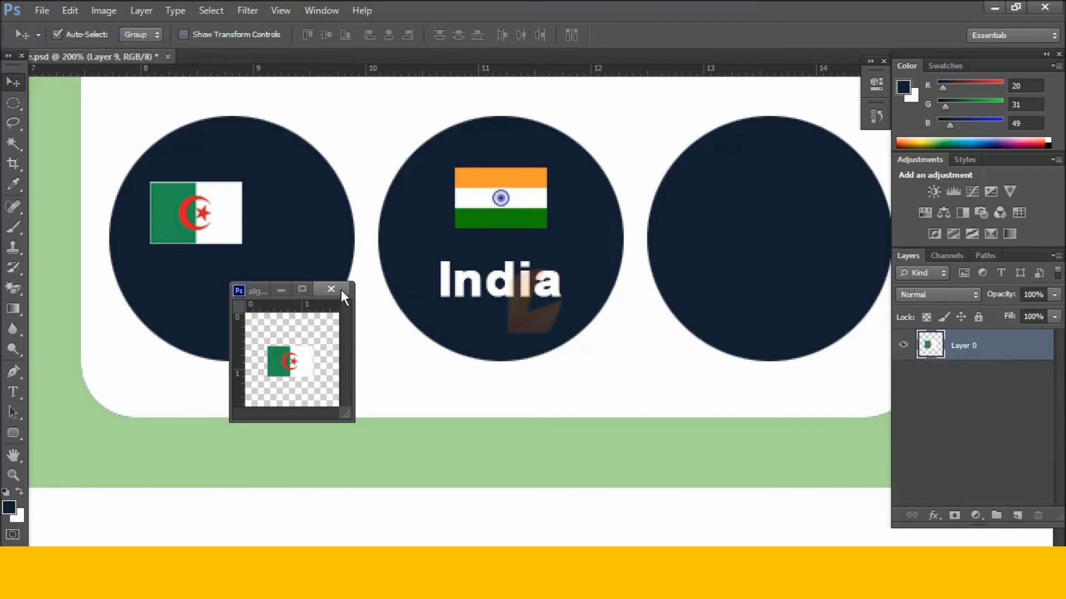
left_click(332, 289)
left_click_drag(335, 77, 377, 260)
- Add two horizontal guides to align the Algeria flag with the India flag
left_click_drag(216, 215, 244, 199)
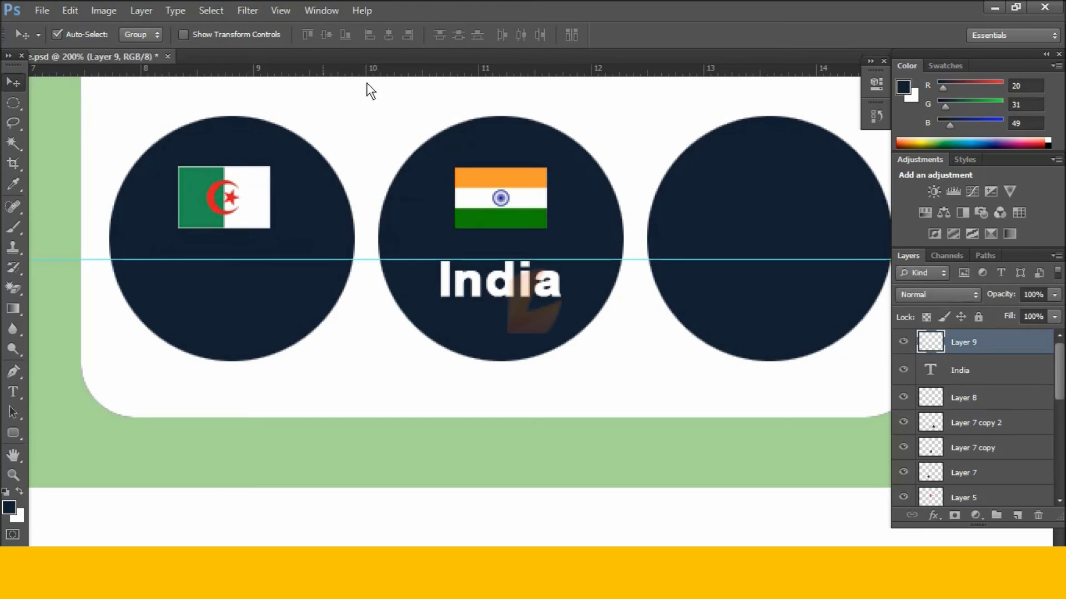
left_click_drag(390, 71, 419, 227)
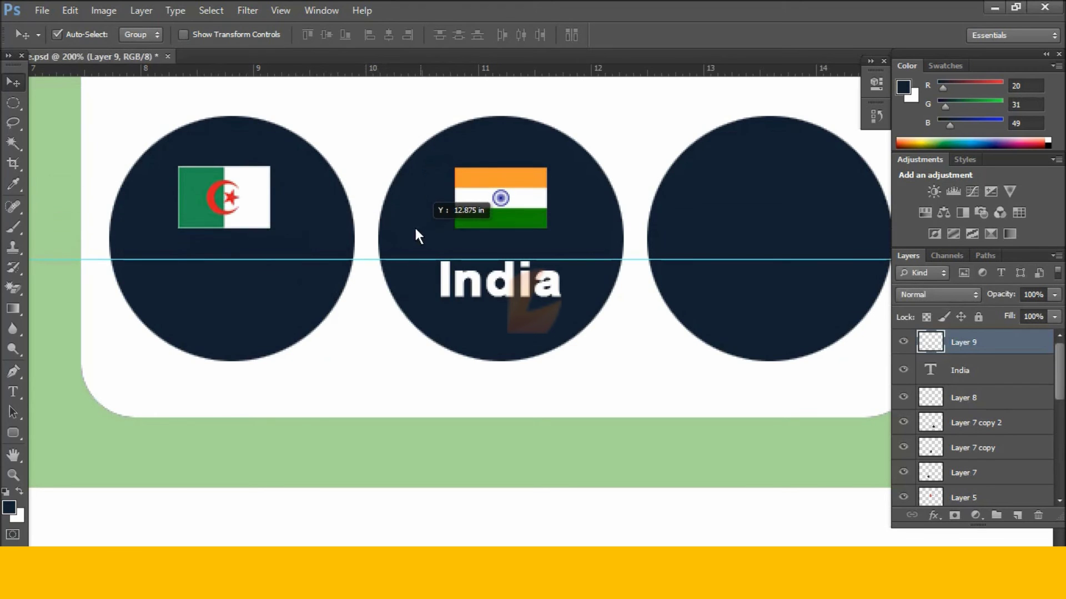
left_click(485, 288)
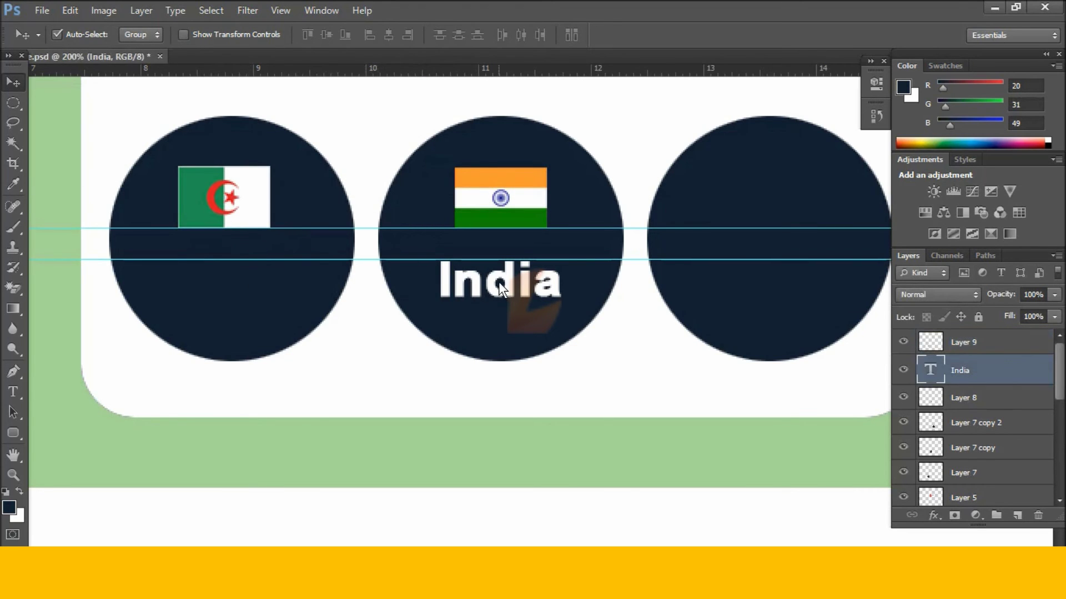
- Duplicate the India label into the left circle below the Algeria flag
right_click(498, 281)
left_click(522, 290)
left_click_drag(491, 287, 261, 295)
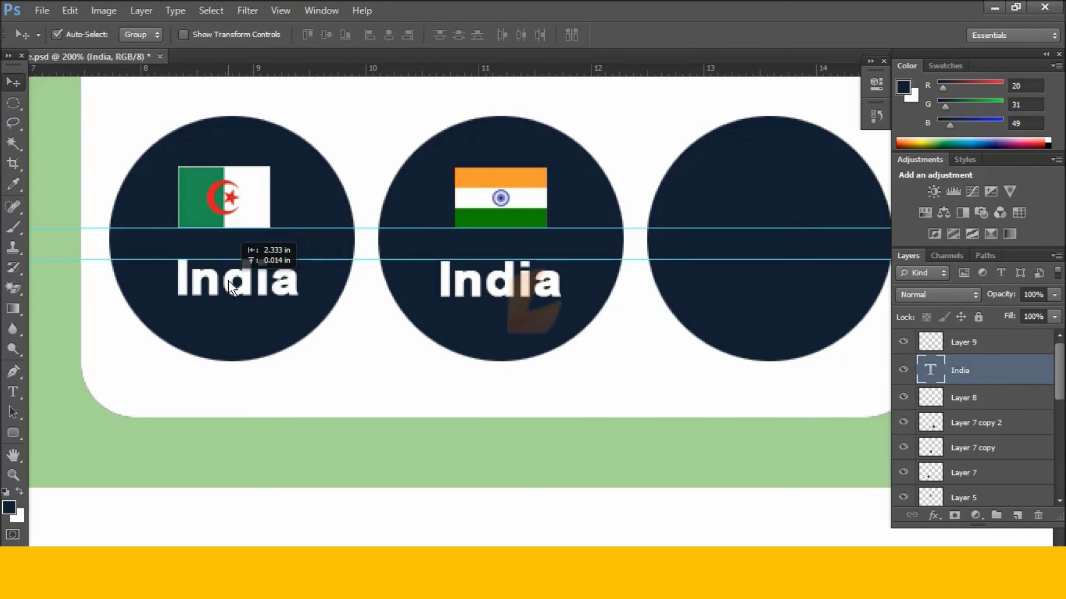
key("Down")
key("Down")
key("Left")
key("Left")
key("Left")
key("Left")
key("Left")
key("Left")
- Change the copied label's text to Algeria and center it under its flag
key("t")
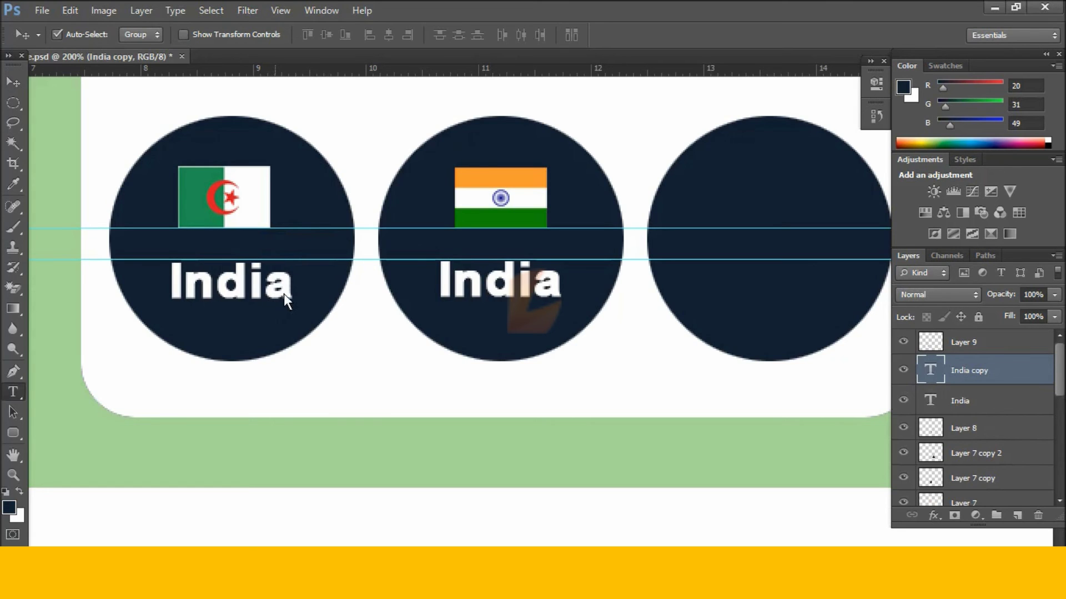
left_click_drag(288, 277, 157, 257)
type("Al")
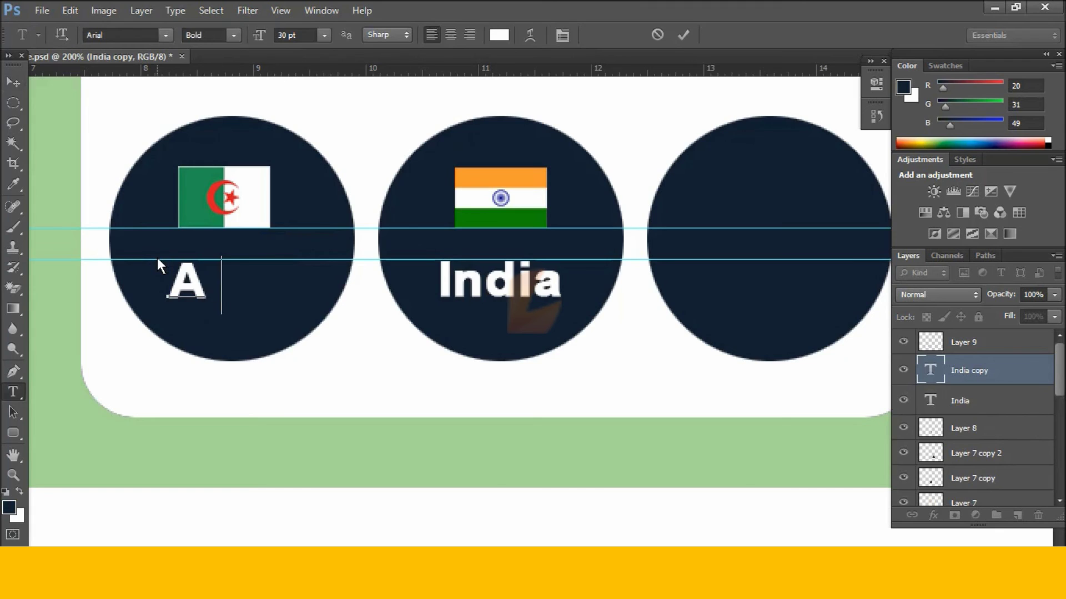
type("f")
key("BackSpace")
type("g")
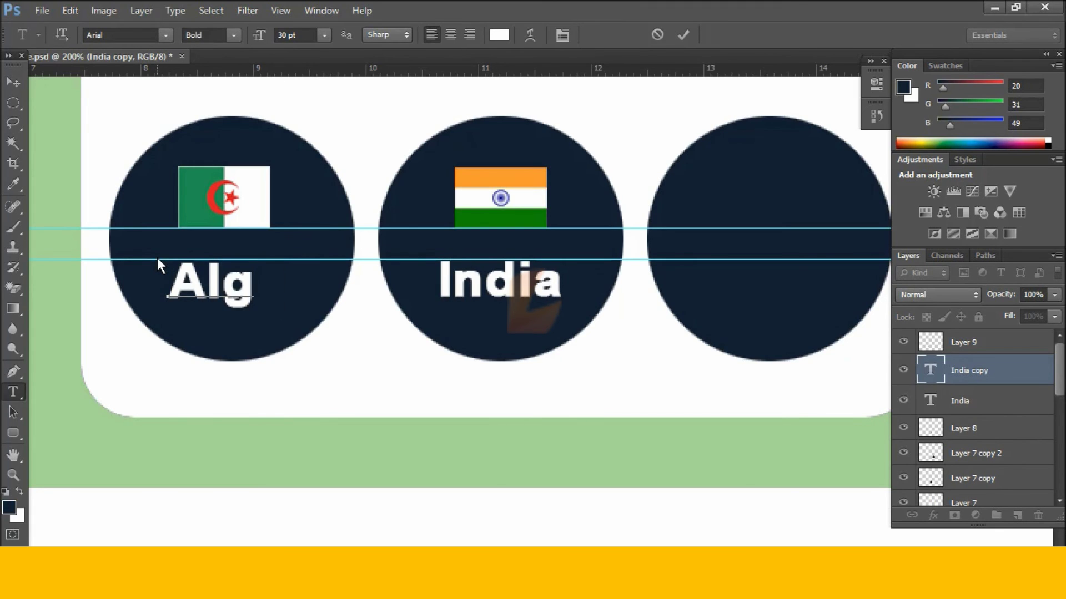
type("eria")
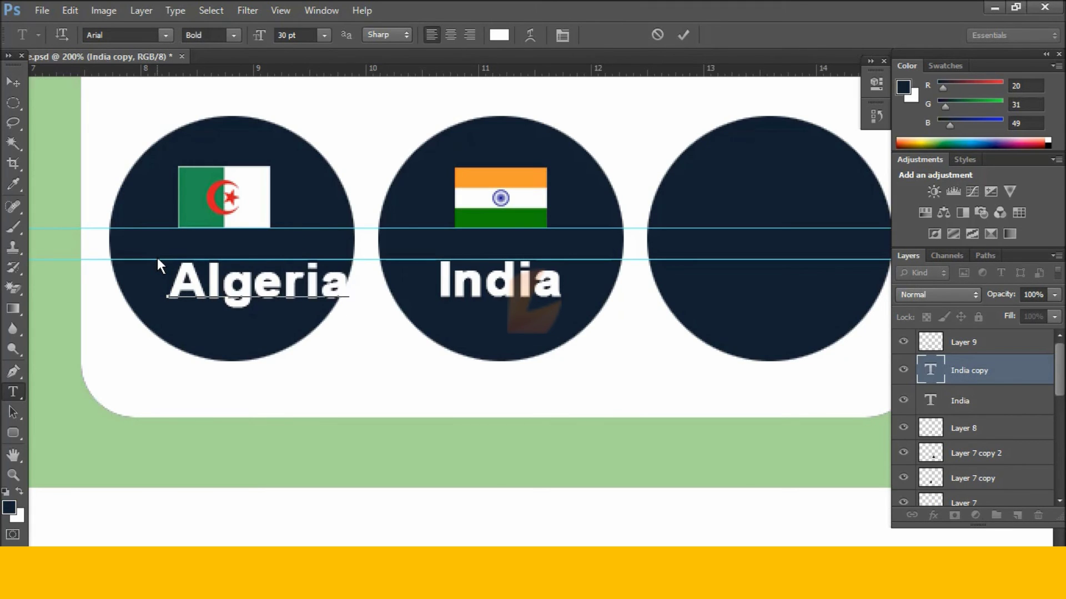
left_click(8, 75)
left_click_drag(212, 268, 203, 295)
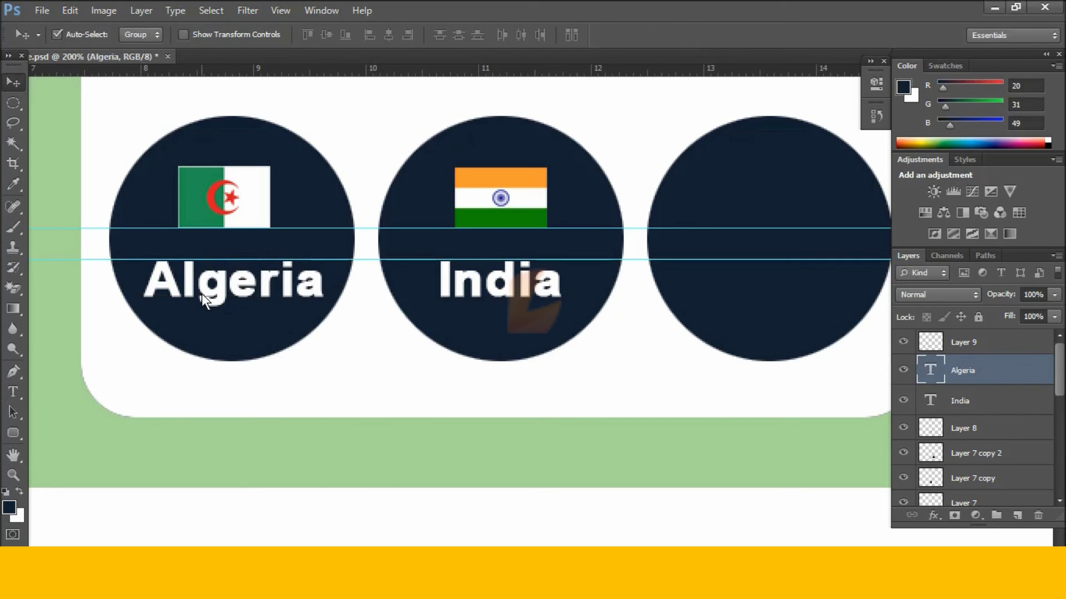
left_click(43, 12)
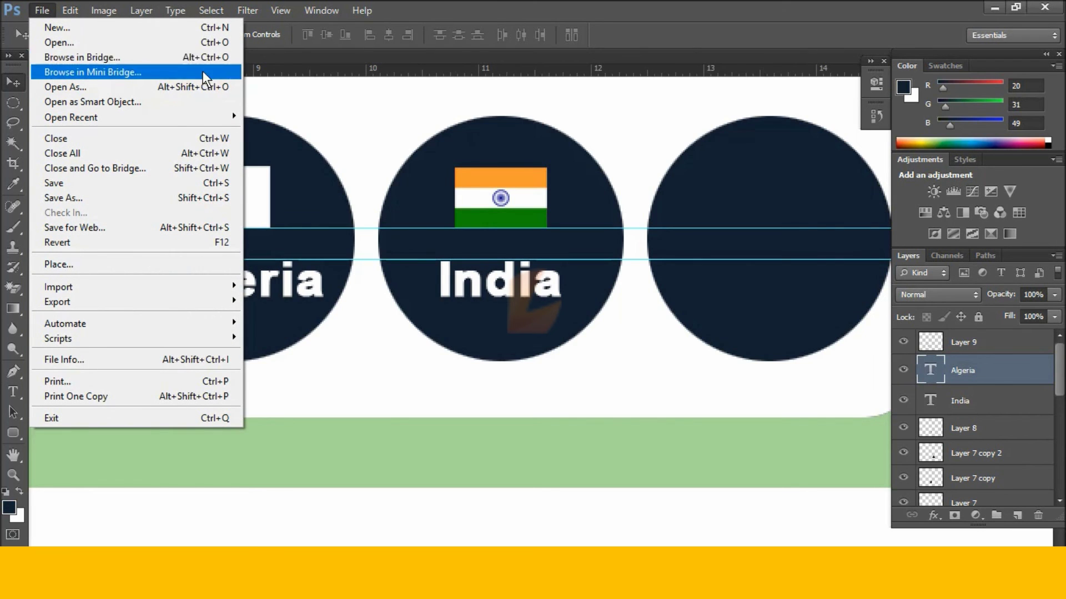
- Place the French flag from franse.png in the right circle and copy the India label there
left_click(213, 45)
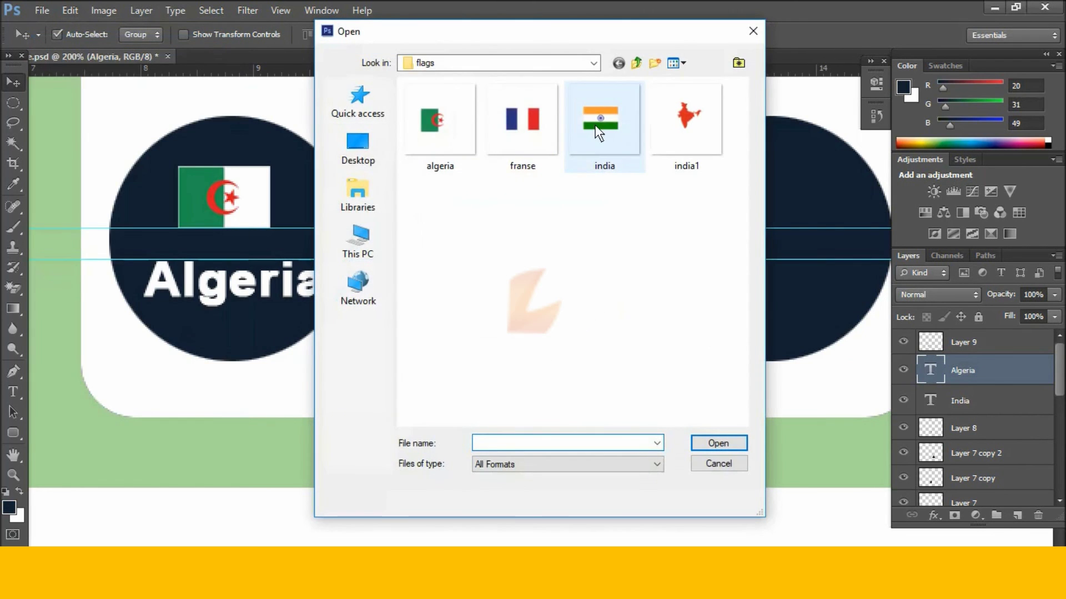
double_click(512, 113)
left_click_drag(268, 55, 318, 215)
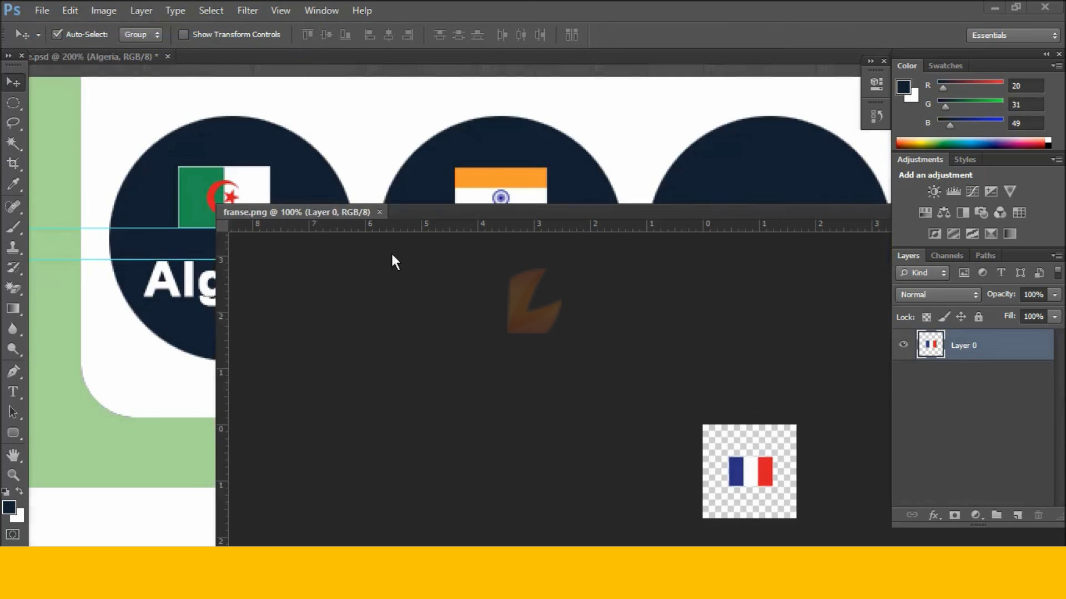
left_click_drag(257, 276, 684, 206)
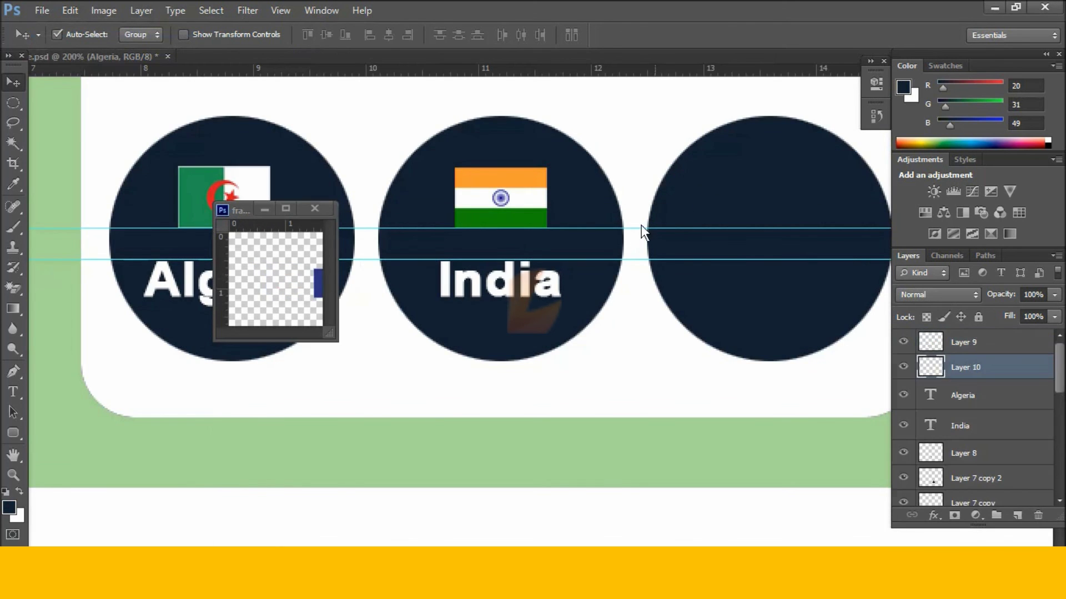
left_click(314, 208)
left_click_drag(730, 201, 767, 199)
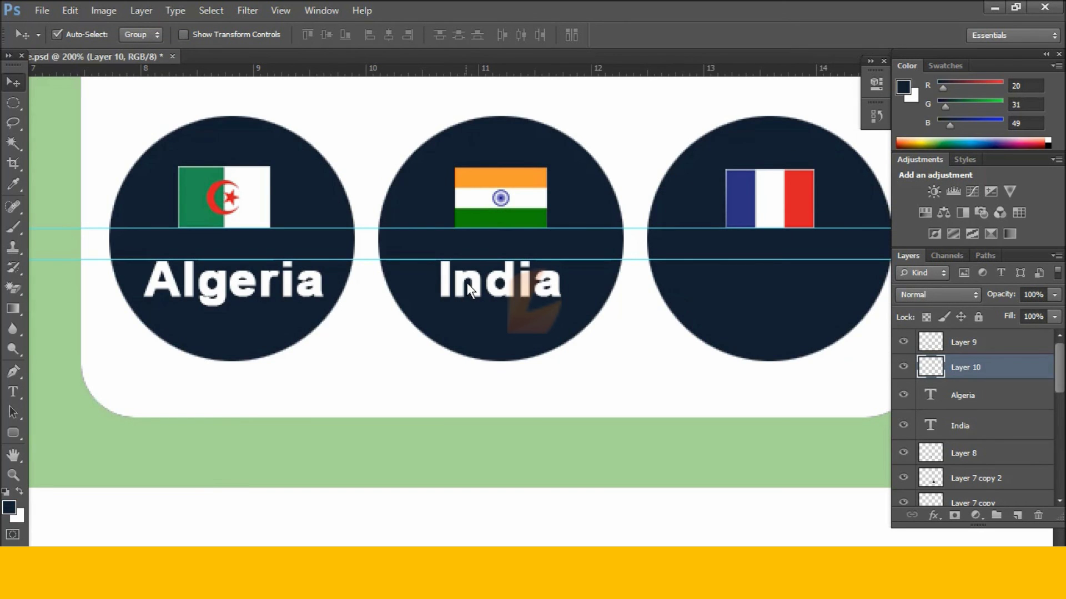
left_click_drag(460, 295, 746, 278)
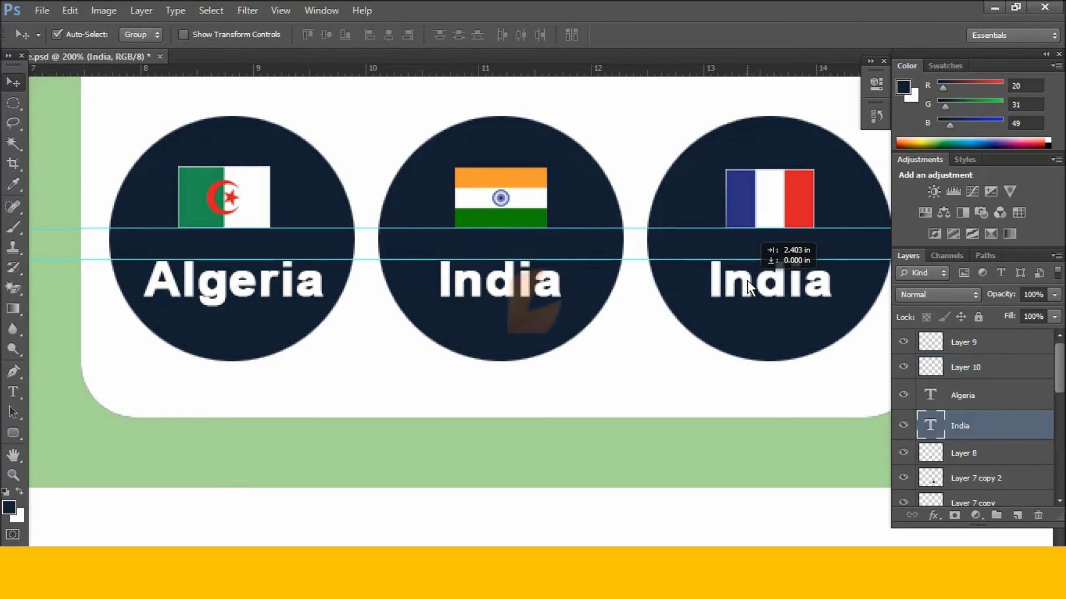
- Retype the copied label as France and center it under the French flag
mouse_move(744, 276)
left_mouse_down()
mouse_move(778, 281)
mouse_move(638, 294)
left_mouse_up()
key("t")
type("Fran")
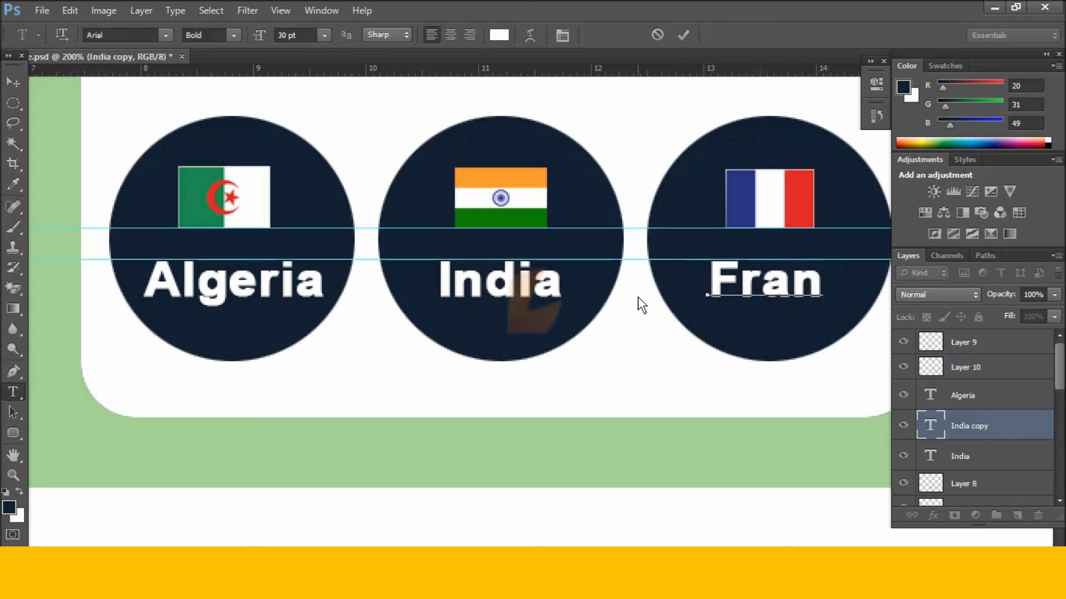
type("ce")
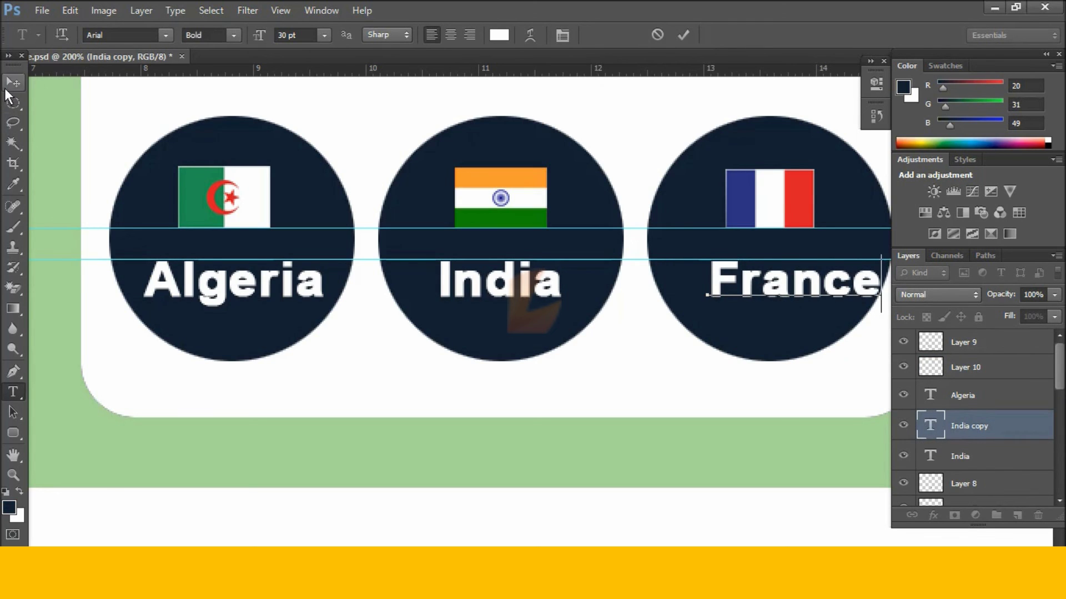
left_click(14, 82)
left_click_drag(768, 291, 752, 291)
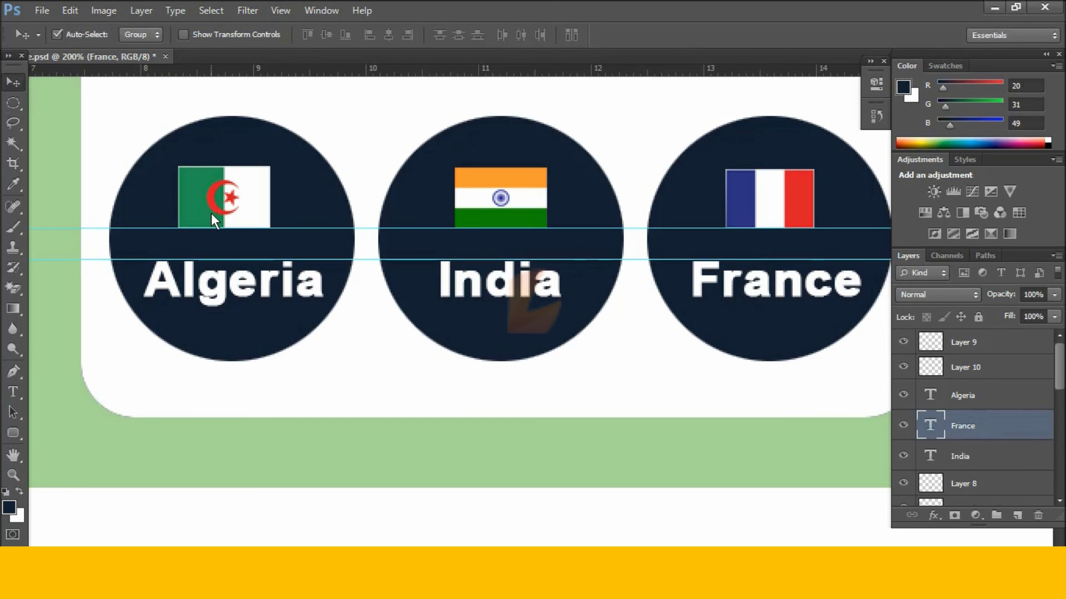
key("ctrl+minus")
key("ctrl+minus")
- Remove both alignment guides and view the finished card full-screen, zoomed in
left_click_drag(706, 445, 749, 14)
left_click_drag(726, 452, 777, 22)
key("f")
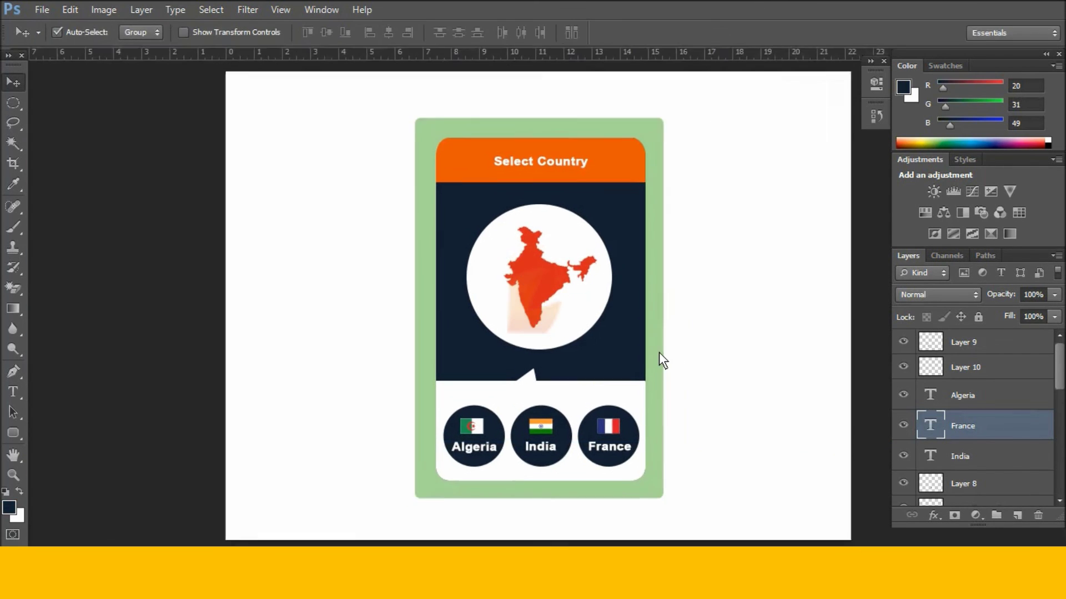
key("f")
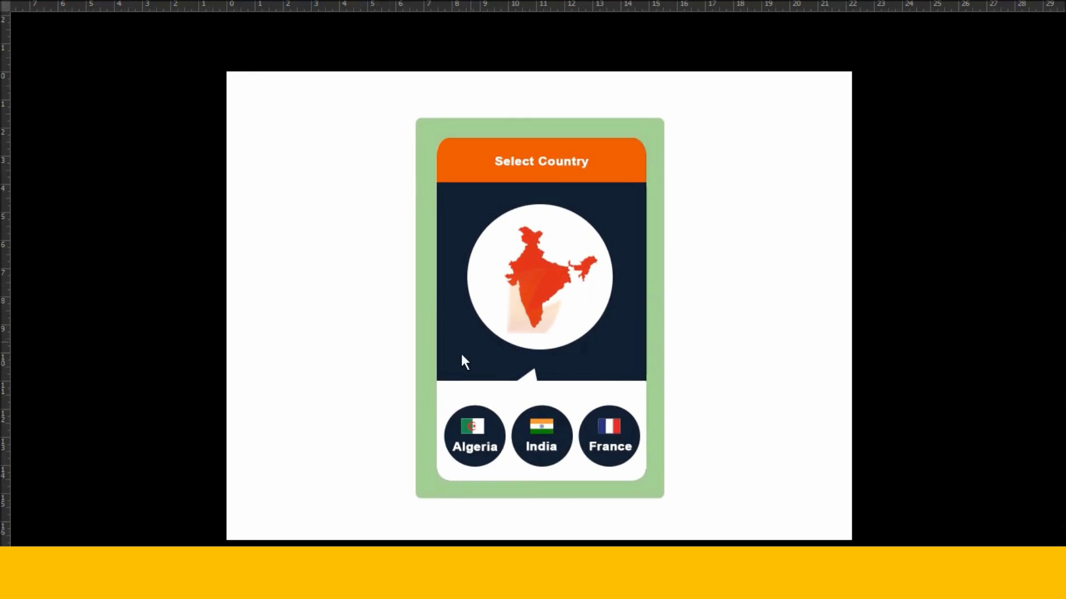
key("ctrl+plus")
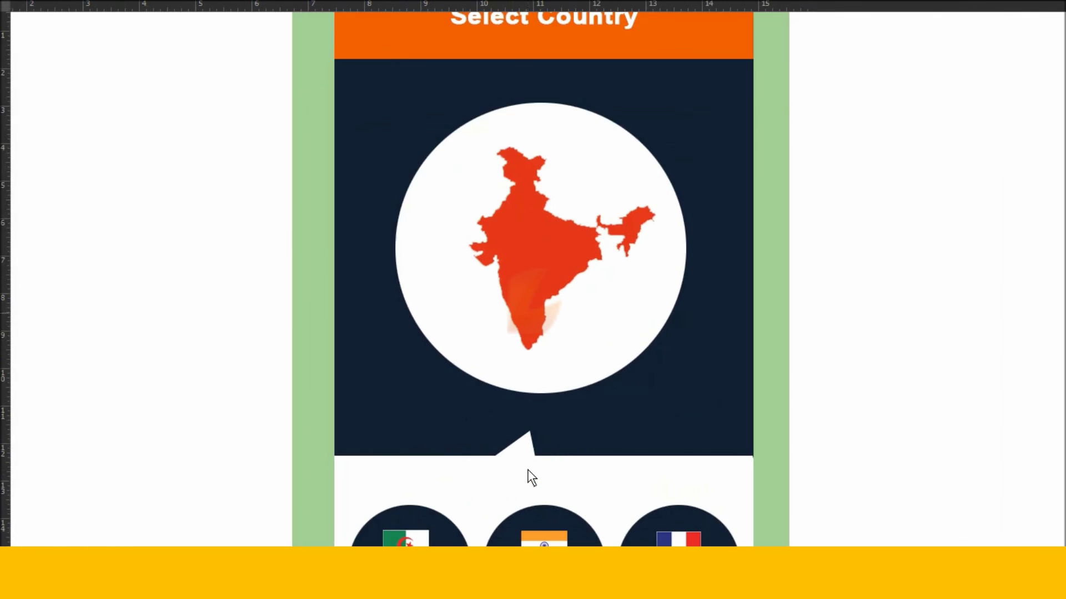